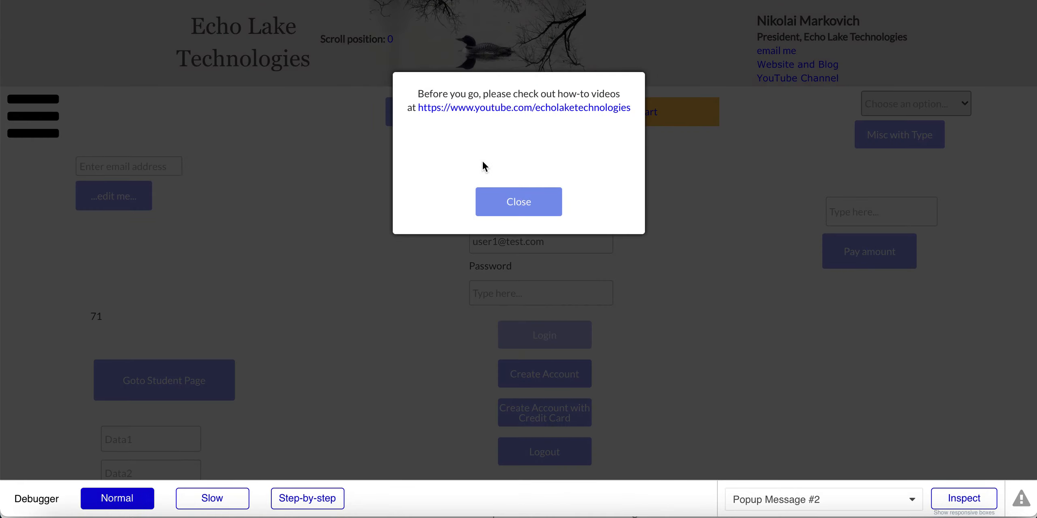
Step: Dismiss the exit popup on the preview page, read down until the thank-you popup is triggered, and close that one too
left_click(516, 202)
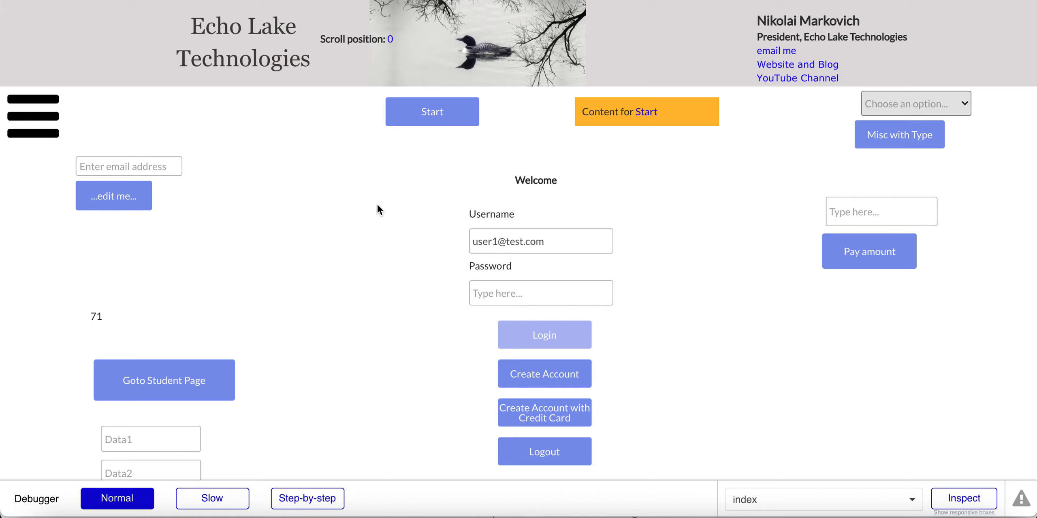
scroll(378, 206, "down", 1)
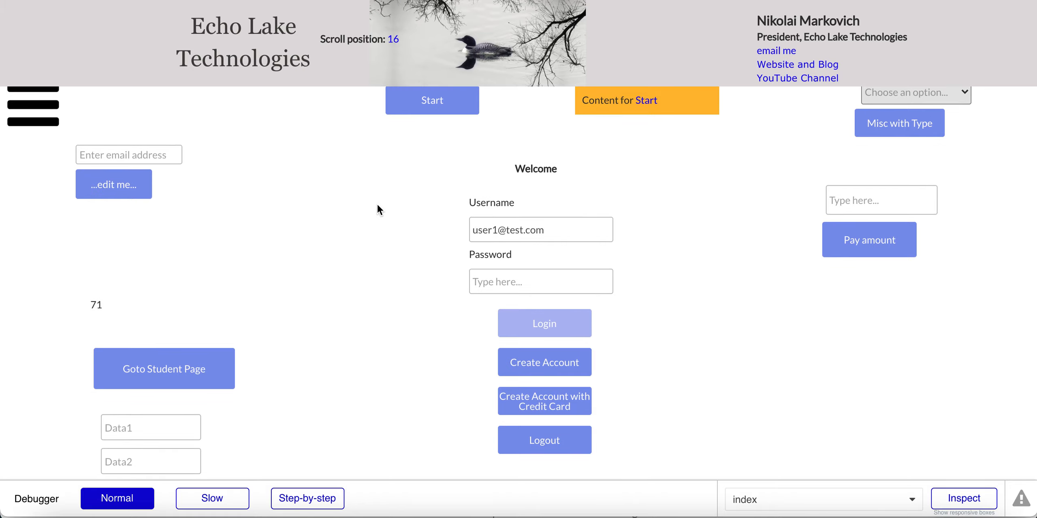
scroll(378, 204, "up", 1)
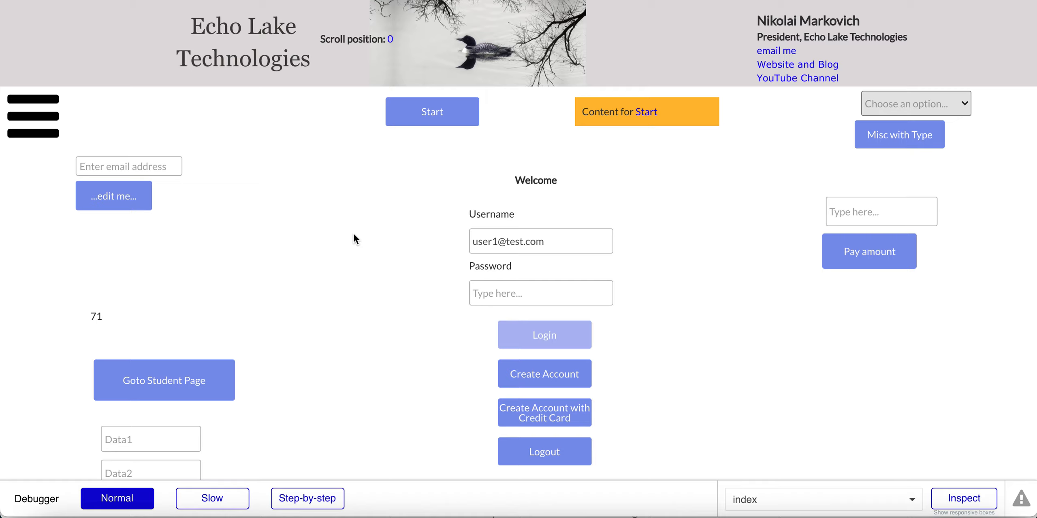
scroll(356, 272, "down", 4)
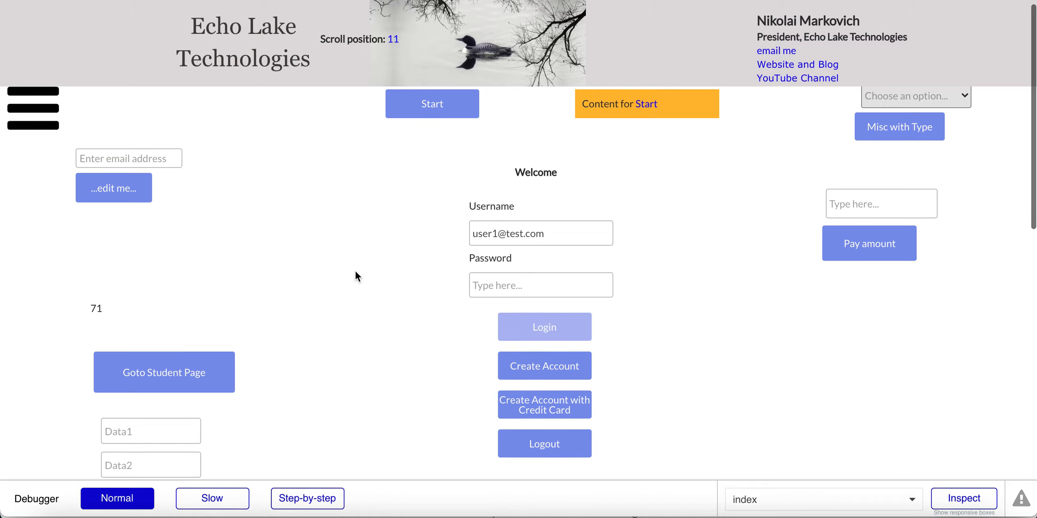
scroll(356, 272, "down", 8)
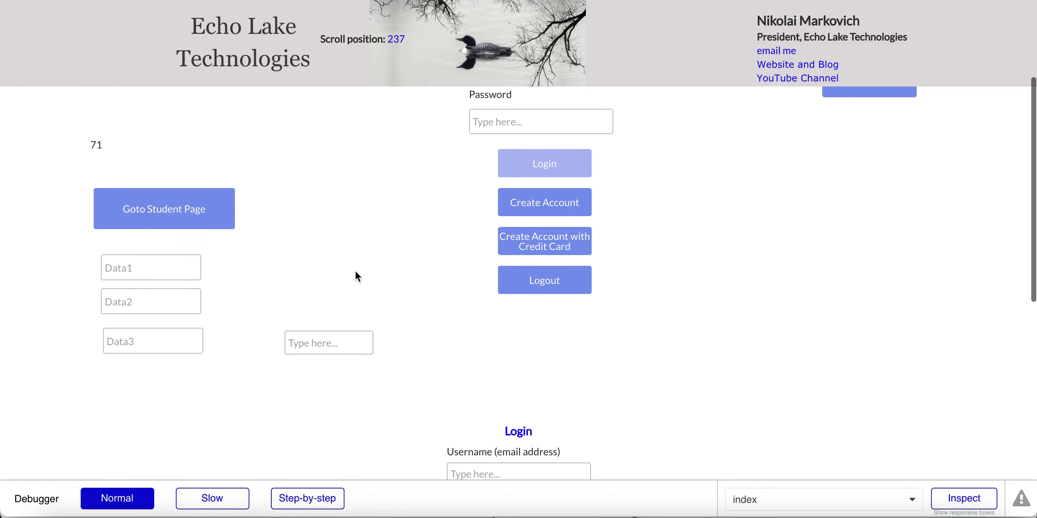
scroll(355, 272, "down", 3)
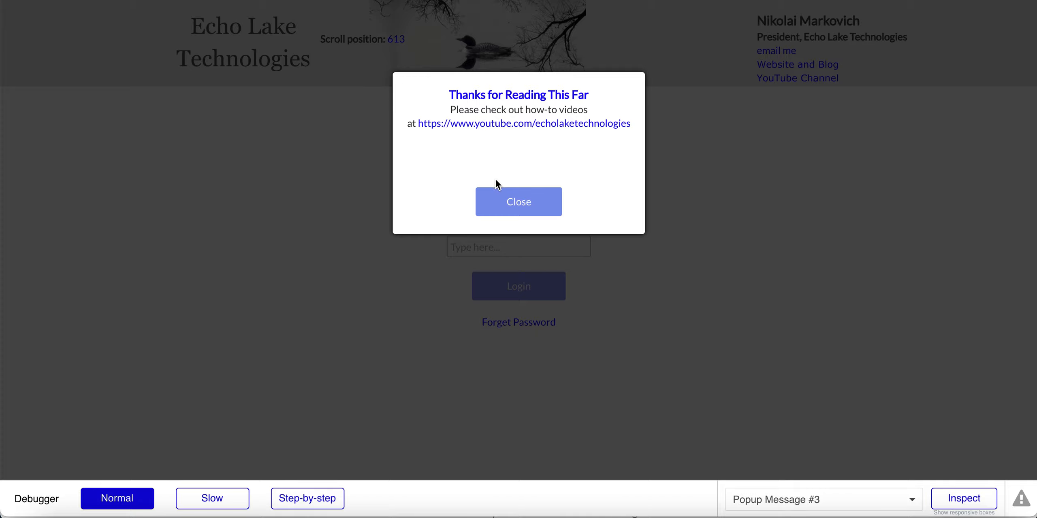
left_click(504, 206)
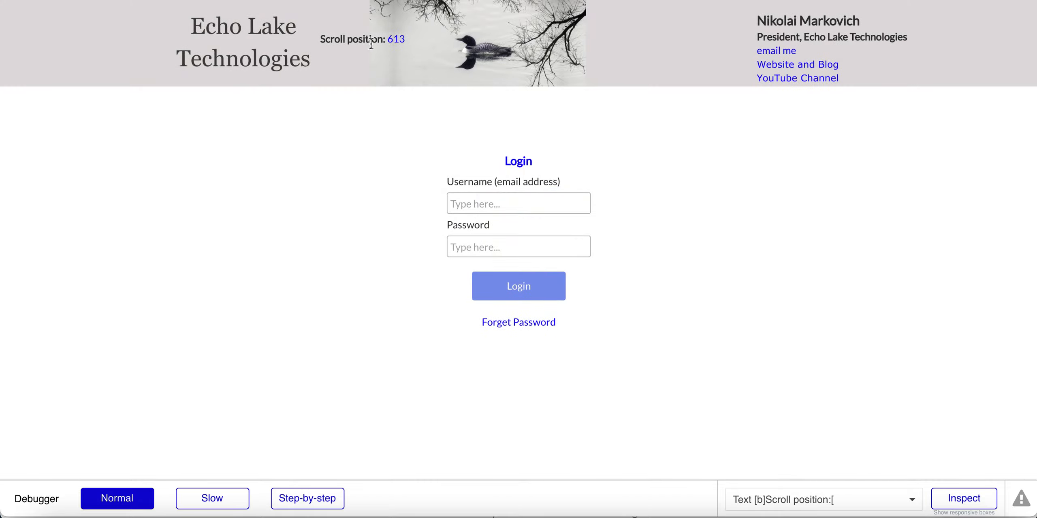
Step: Examine the scroll position readout while moving back and forth around the thank-you popup's trigger point, and return to the page's start
scroll(335, 155, "up", 5)
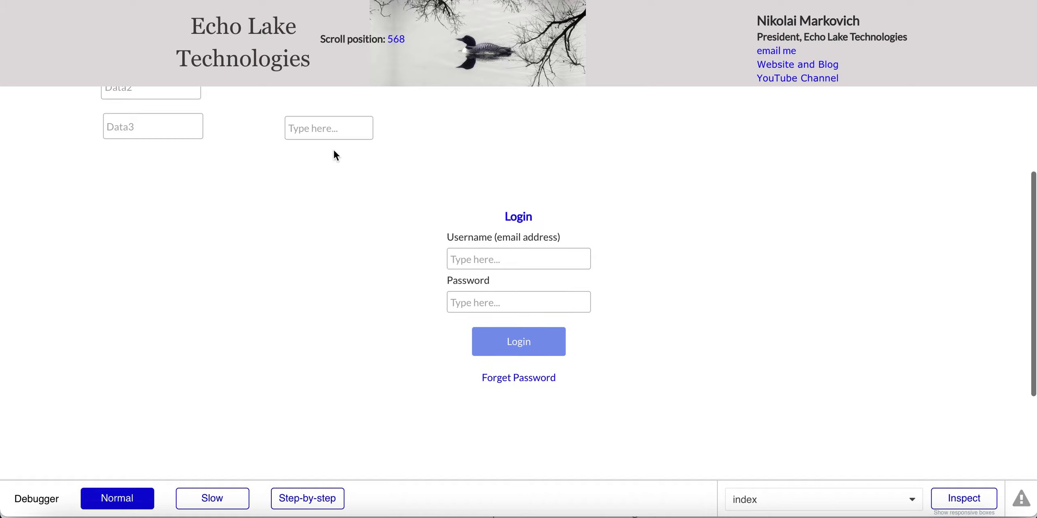
scroll(335, 155, "down", 4)
scroll(334, 154, "up", 2)
scroll(335, 154, "down", 1)
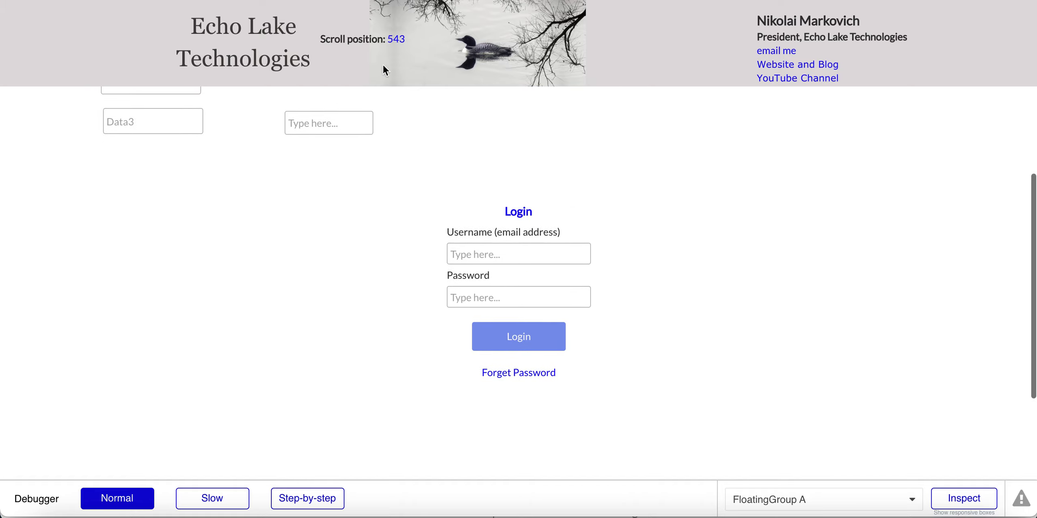
scroll(366, 171, "down", 2)
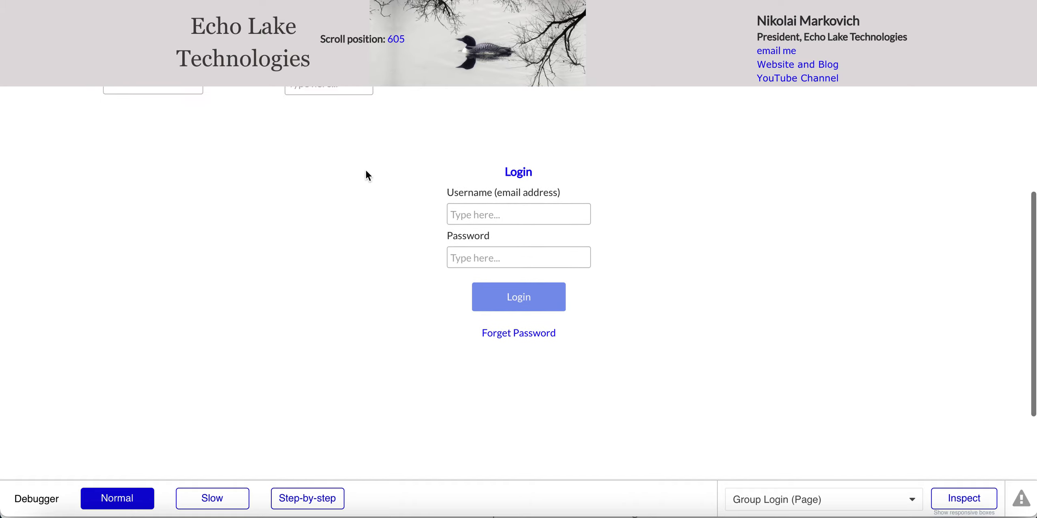
scroll(366, 172, "up", 2)
scroll(366, 172, "up", 2)
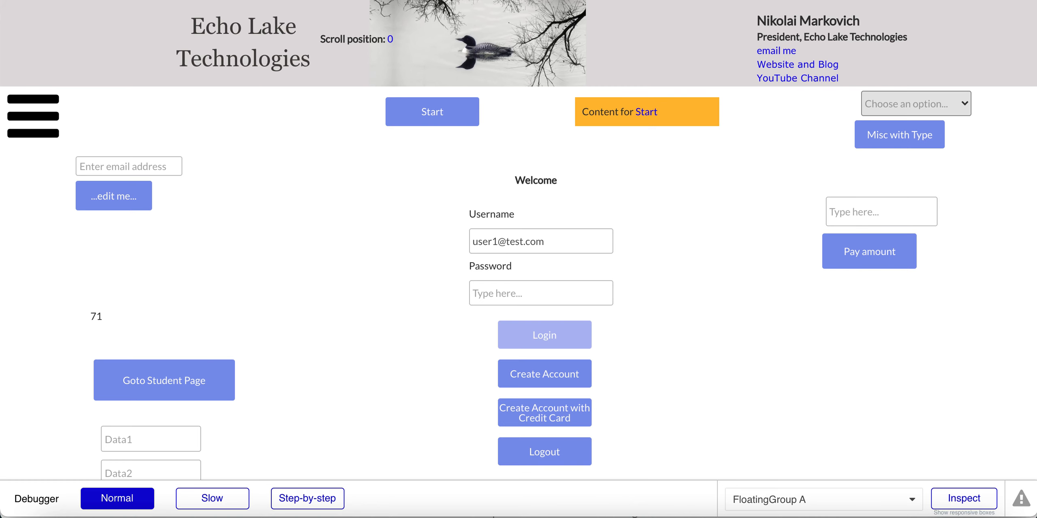
Step: Switch to the Bubble editor, open the properties of Popup Message #1, and position them clear of the popup
key("ctrl+Tab")
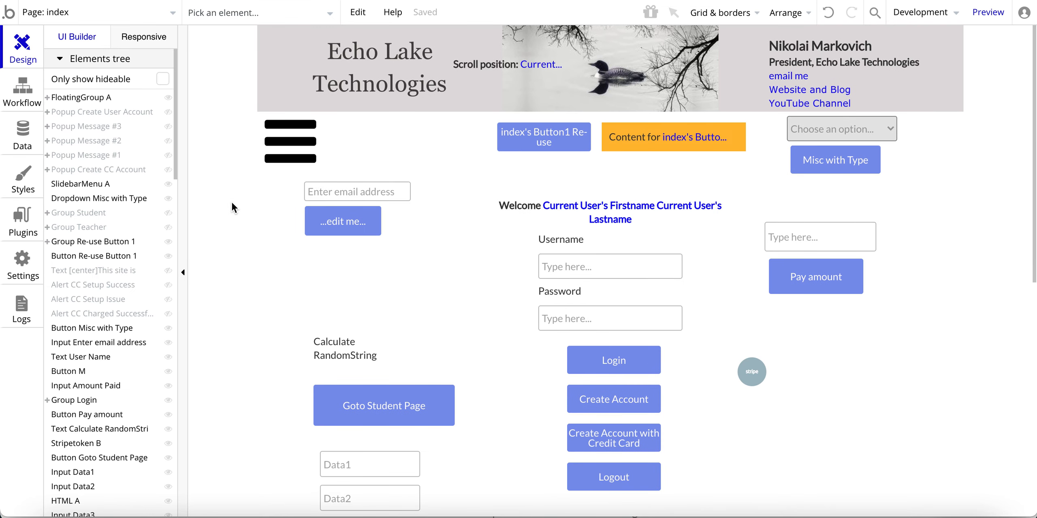
left_click(87, 156)
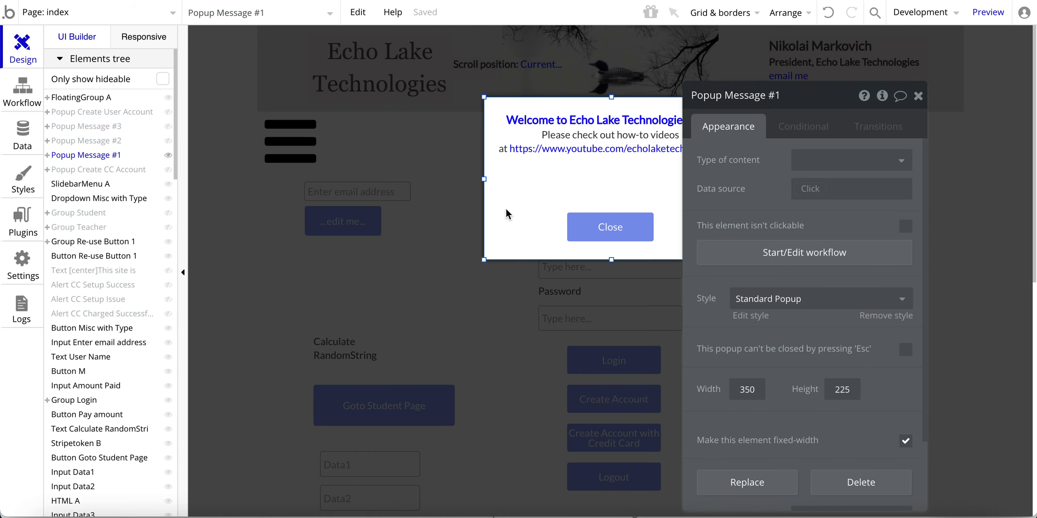
left_click_drag(764, 208, 865, 157)
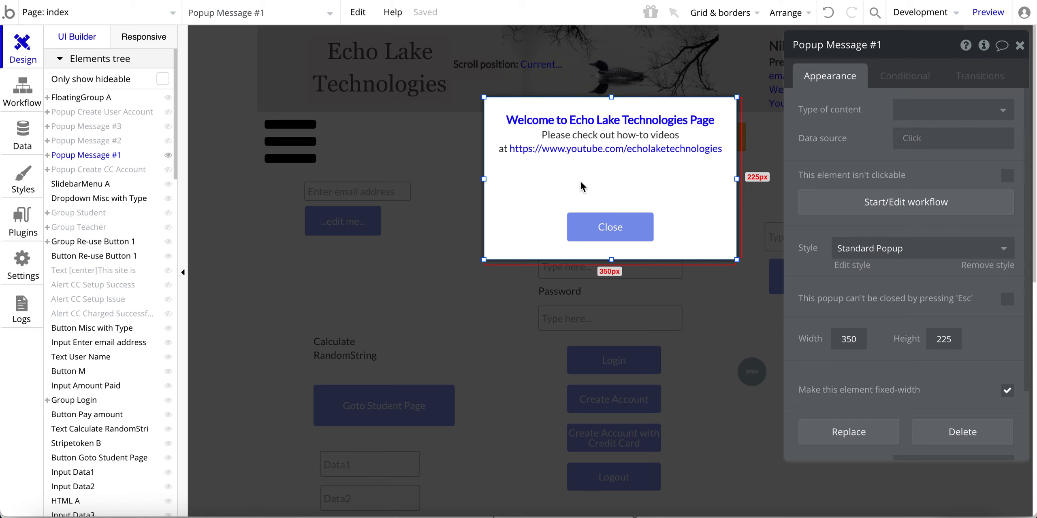
left_click_drag(857, 156, 838, 157)
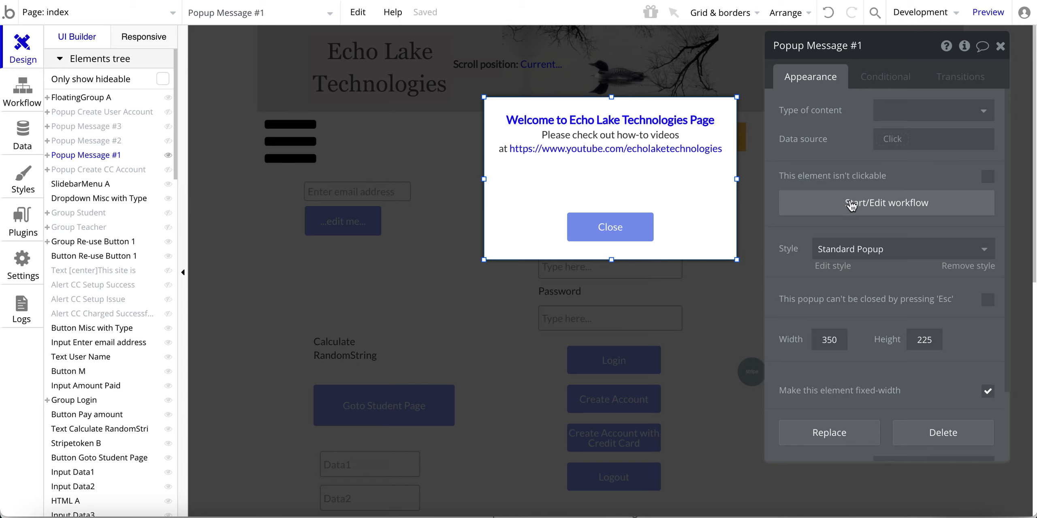
left_click_drag(846, 161, 833, 167)
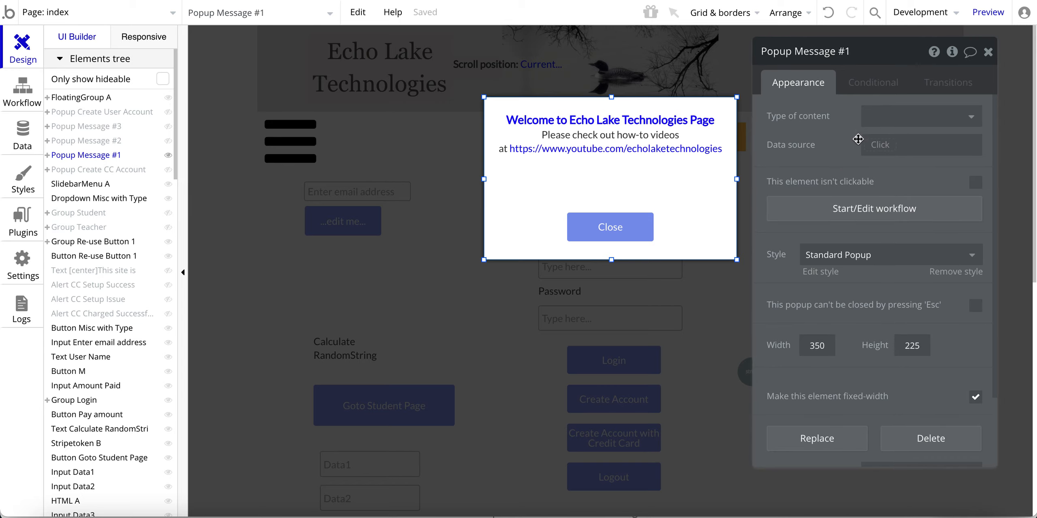
Step: Inspect the popup's welcome text in the Rich Text Editor, cancel without editing, and reselect Popup Message #1
left_click(696, 133)
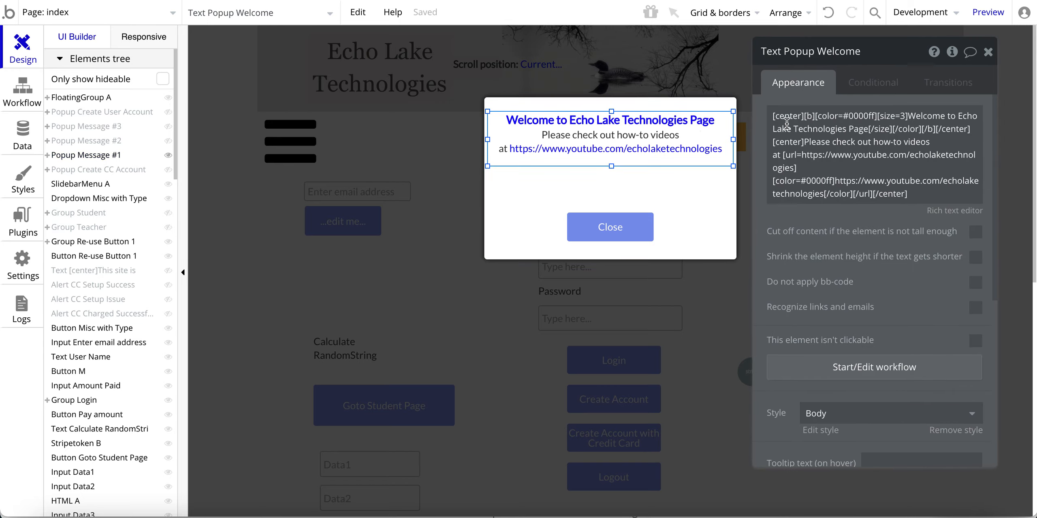
left_click(948, 210)
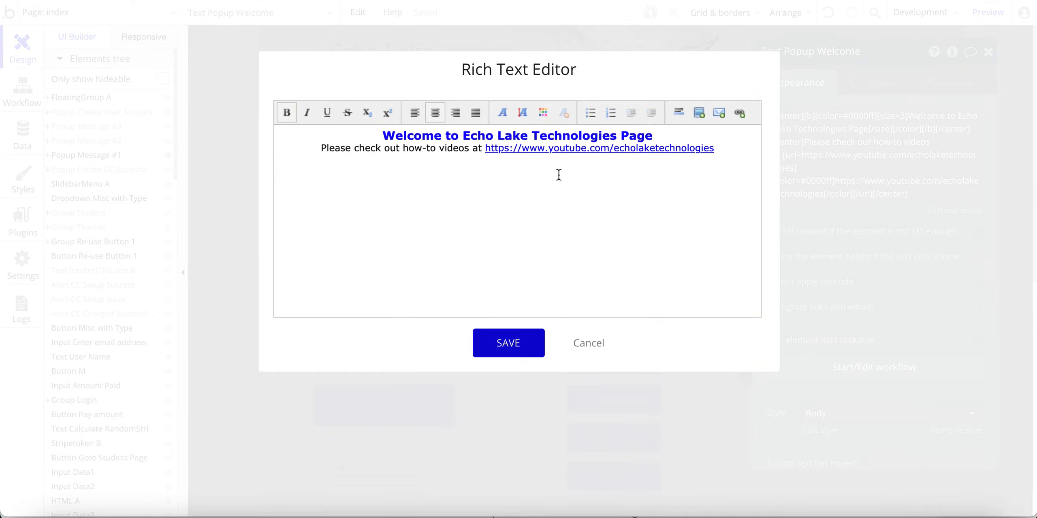
left_click(588, 345)
left_click(544, 239)
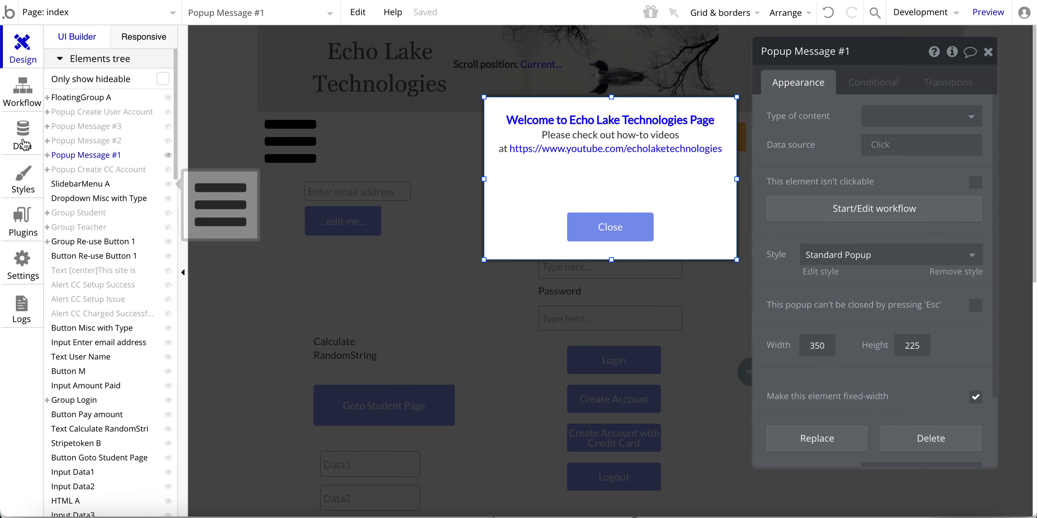
Step: Draw a new popup container about 338 px wide and 132 px high on the index page
scroll(77, 283, "down", 10)
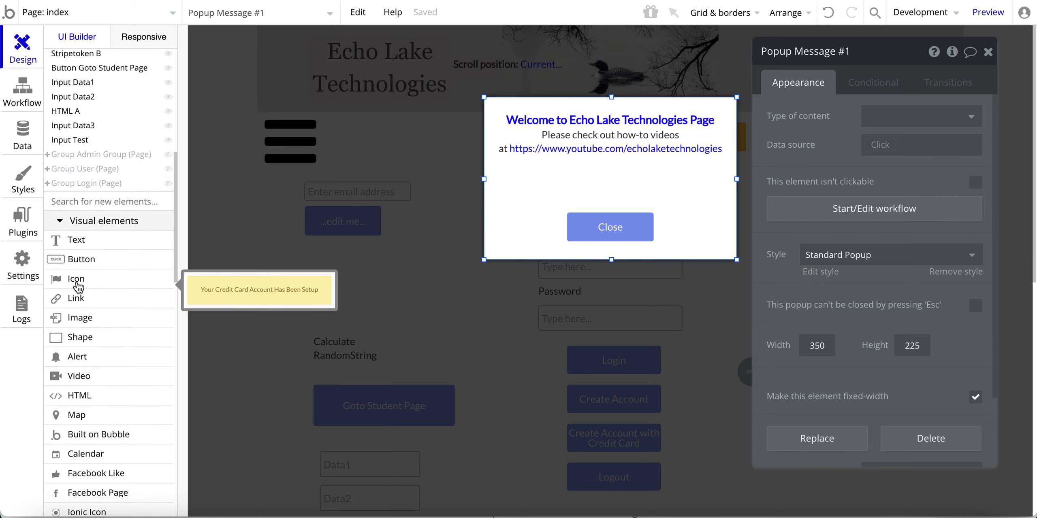
scroll(77, 287, "down", 8)
scroll(78, 287, "down", 3)
left_click(75, 376)
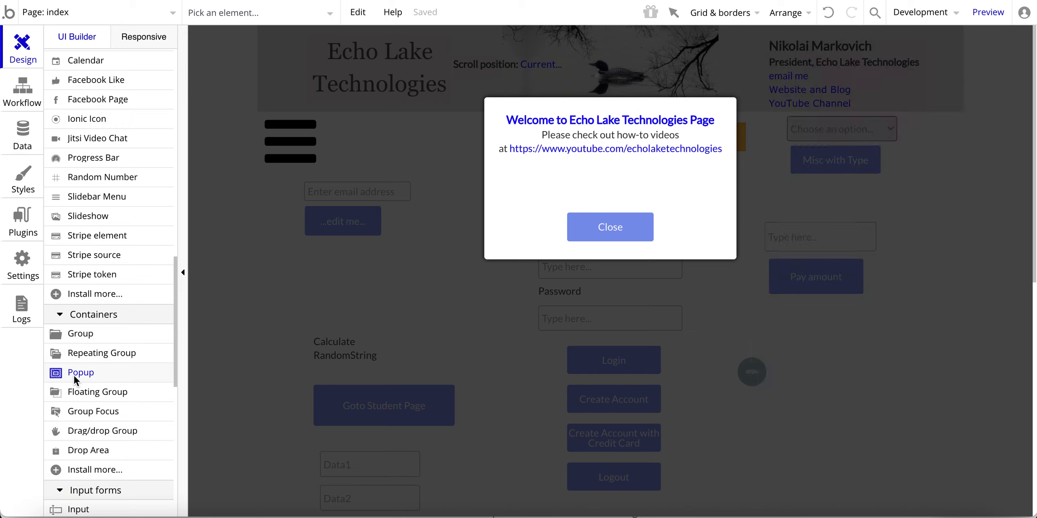
left_click_drag(513, 77, 755, 175)
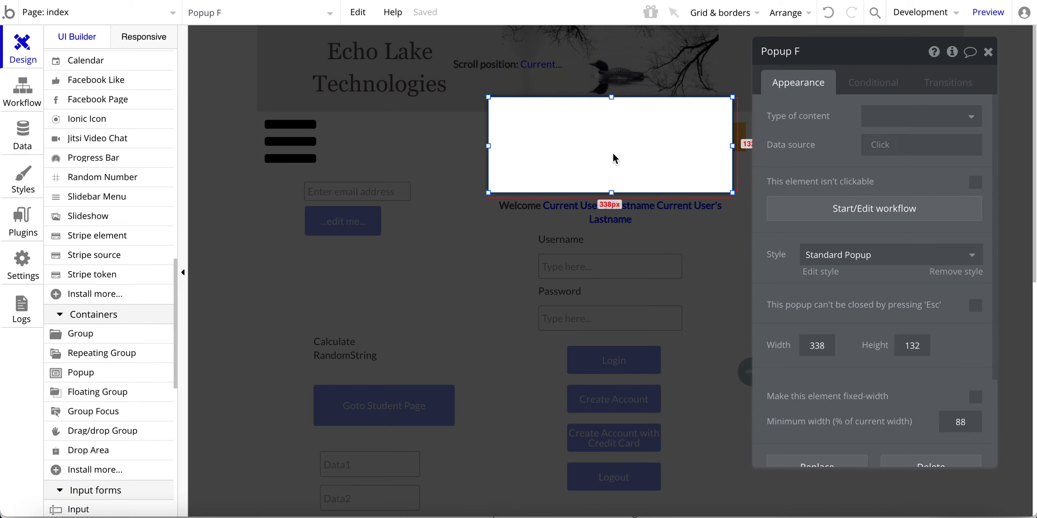
Step: Add a text element about 134 px wide and, below it, a button about 119 by 36 px to the new popup
scroll(73, 251, "up", 5)
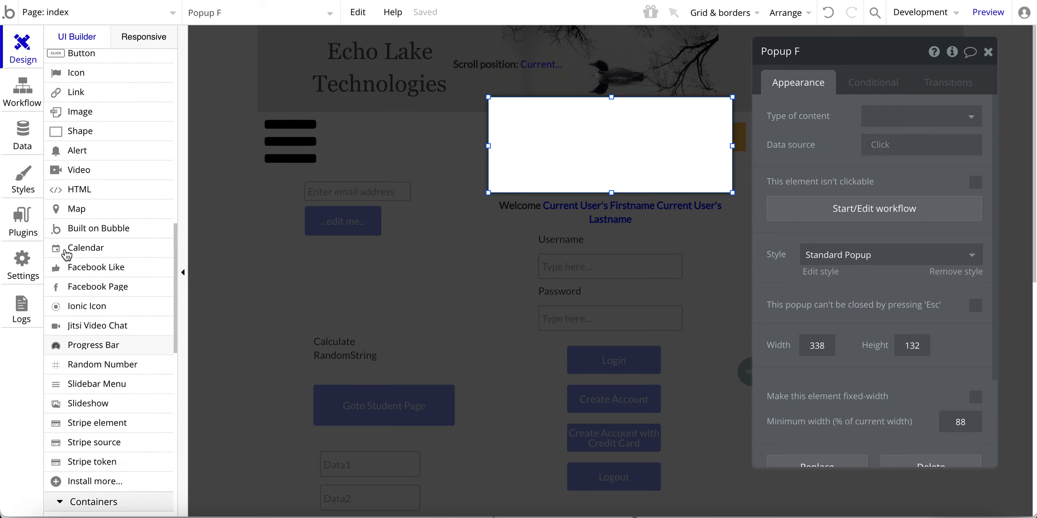
scroll(67, 243, "up", 1)
left_click(75, 79)
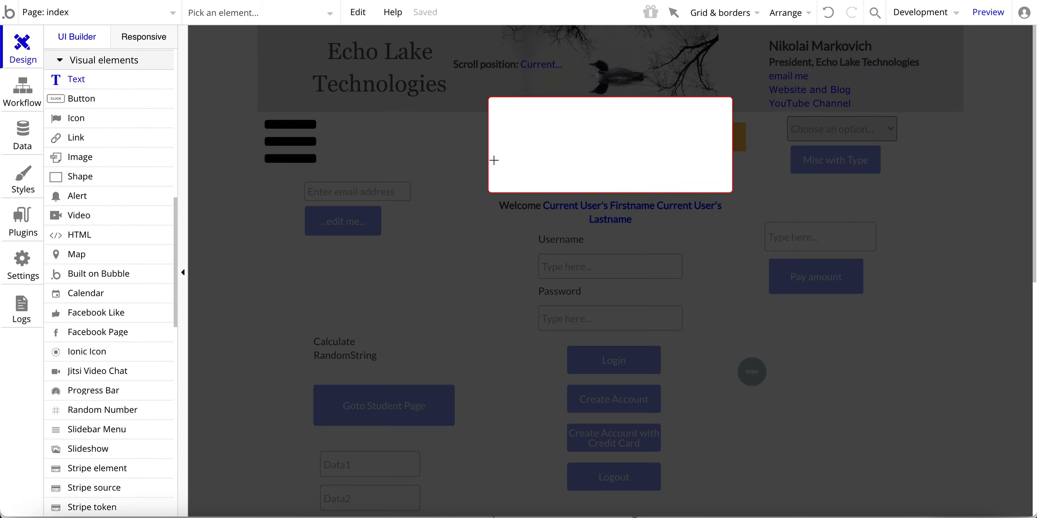
left_click_drag(549, 117, 646, 140)
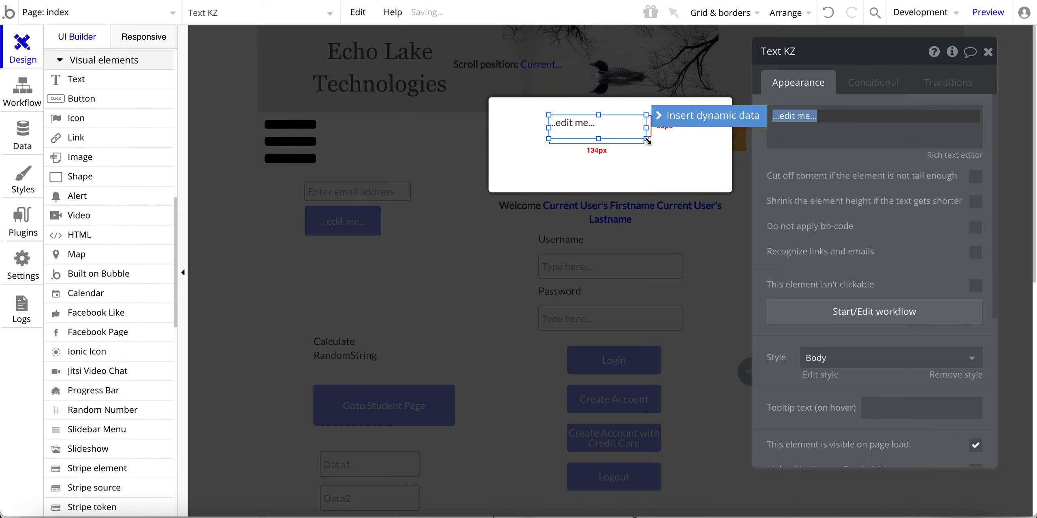
left_click(101, 99)
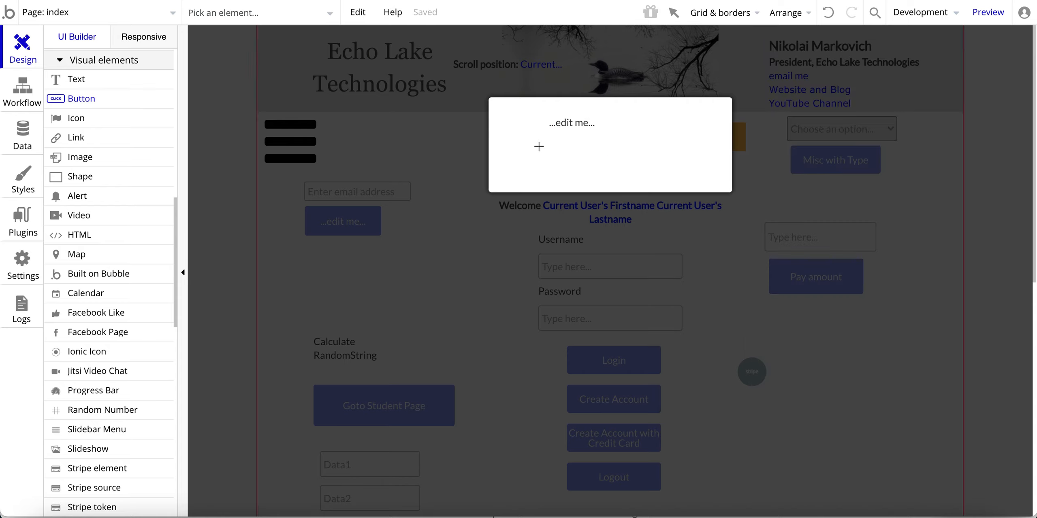
left_click_drag(564, 154, 653, 182)
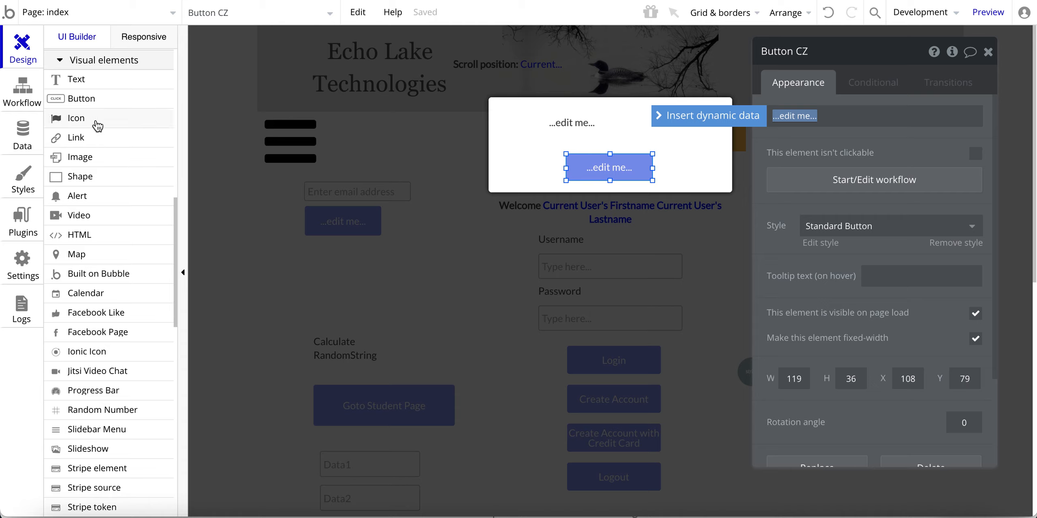
Step: Add an input field between the new popup's text and button, and set its content format to Email
scroll(107, 259, "down", 8)
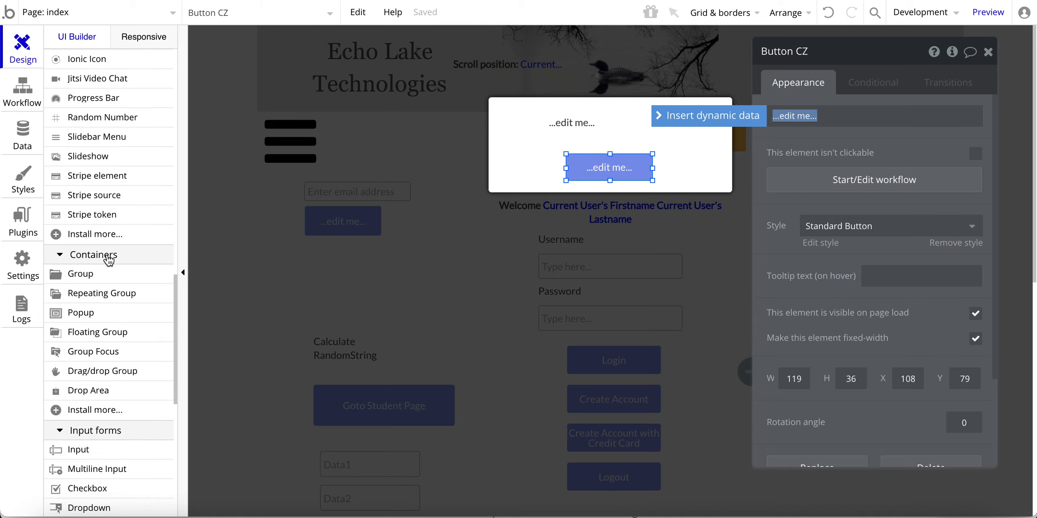
scroll(109, 260, "down", 2)
left_click(69, 336)
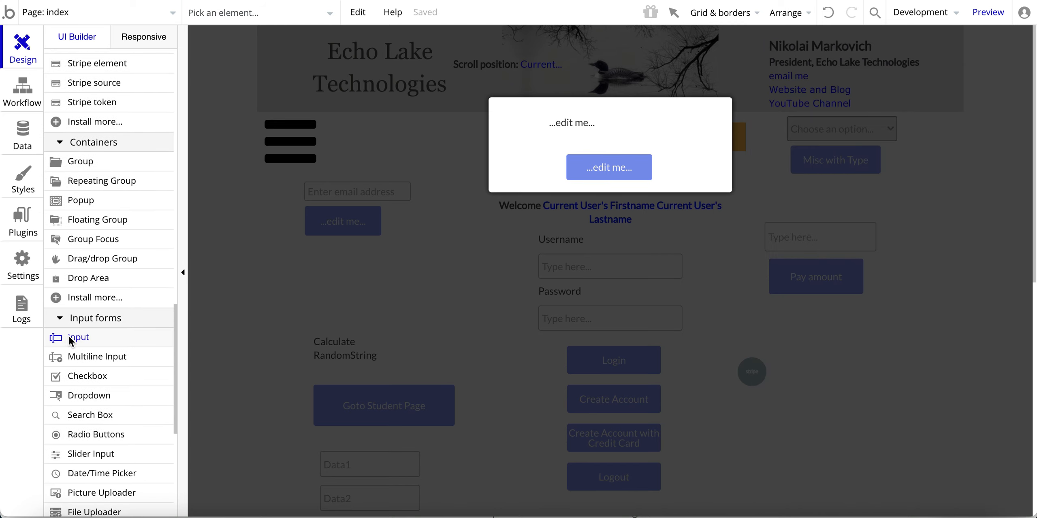
left_click_drag(578, 128, 701, 150)
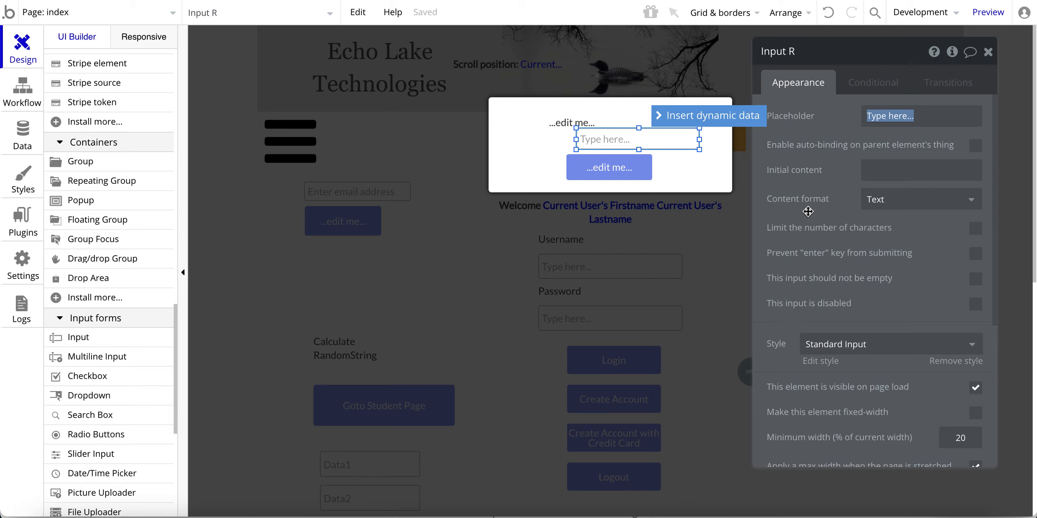
left_click(866, 200)
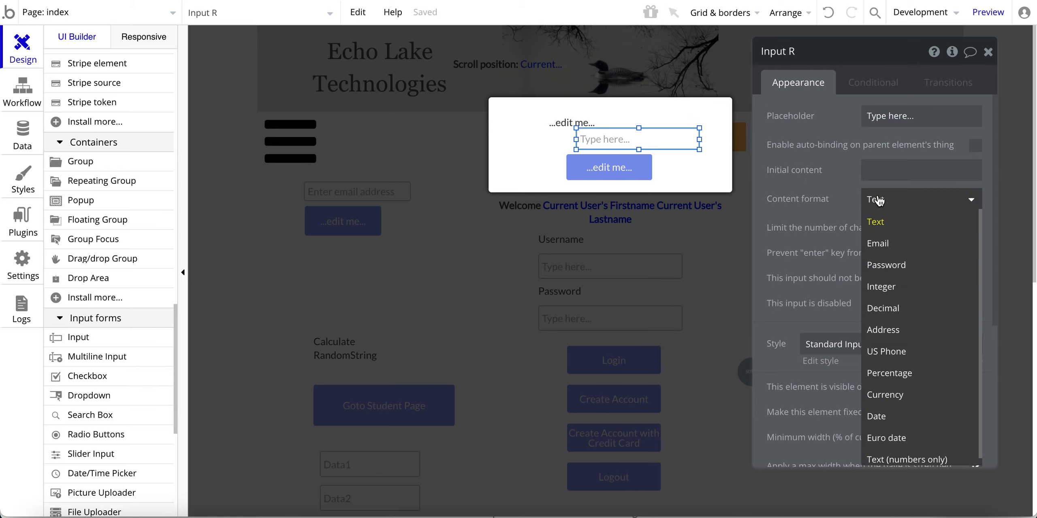
left_click(880, 244)
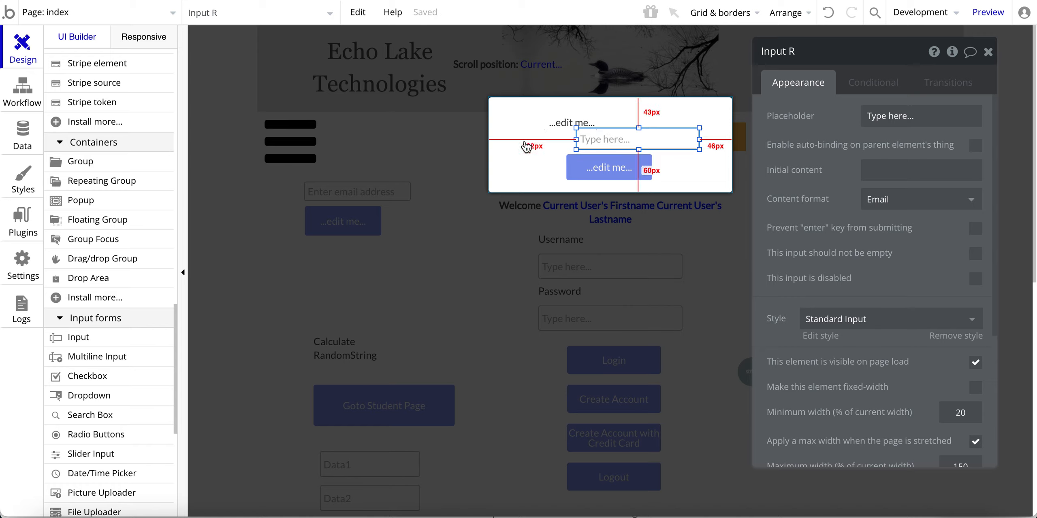
Step: Dismiss the new popup from the canvas and return to the popup entries in the elements tree
left_click(508, 170)
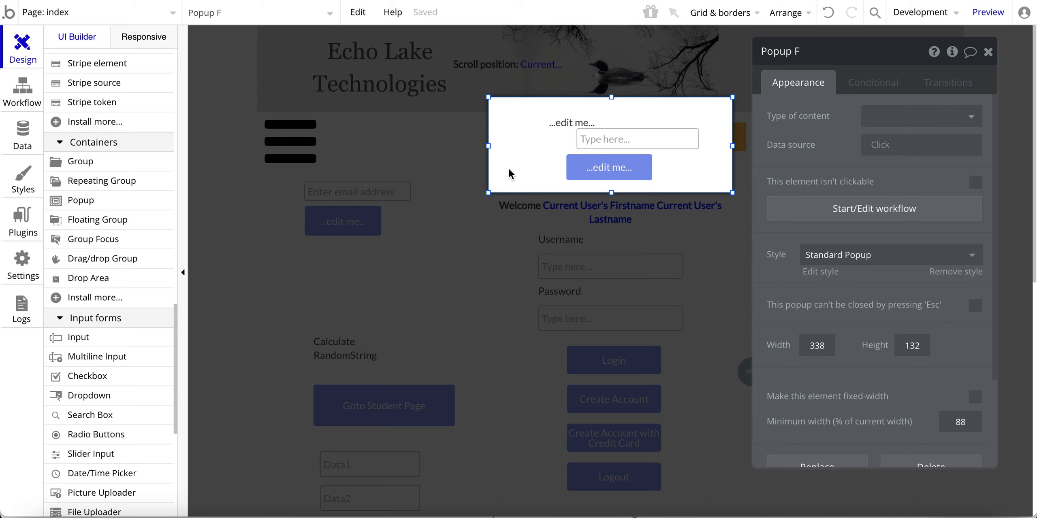
key("Escape")
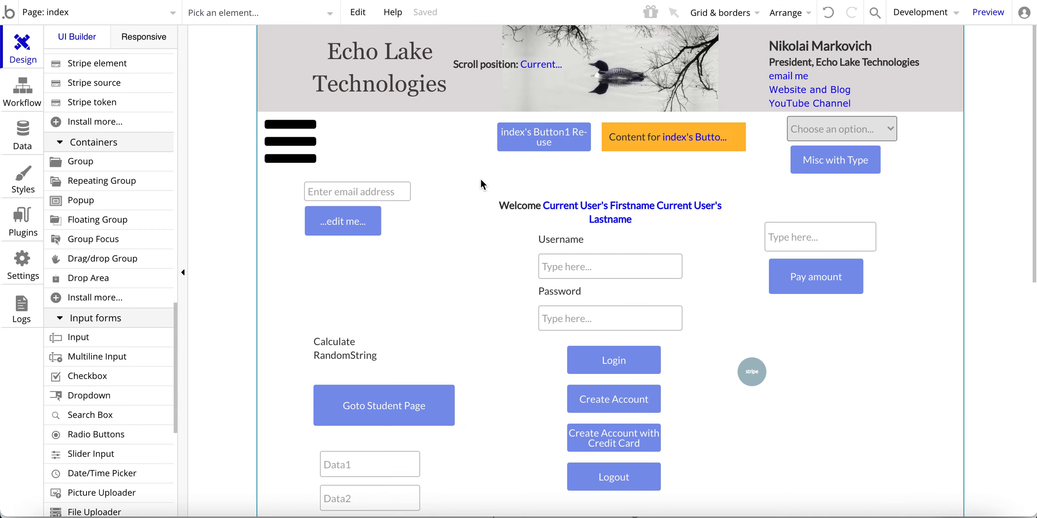
scroll(91, 170, "down", 20)
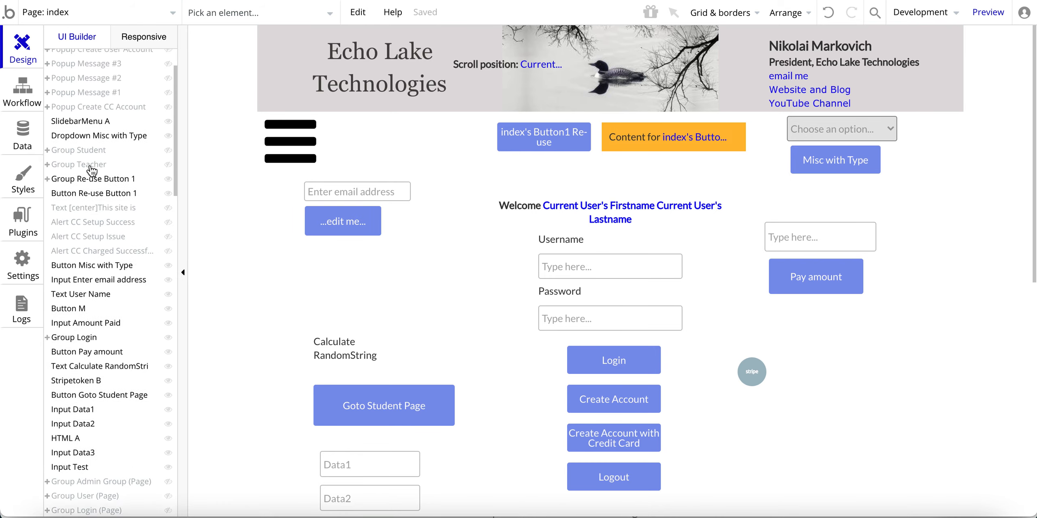
Step: Display Popup Message #1 and Popup Message #2 in turn on the page canvas
left_click(85, 157)
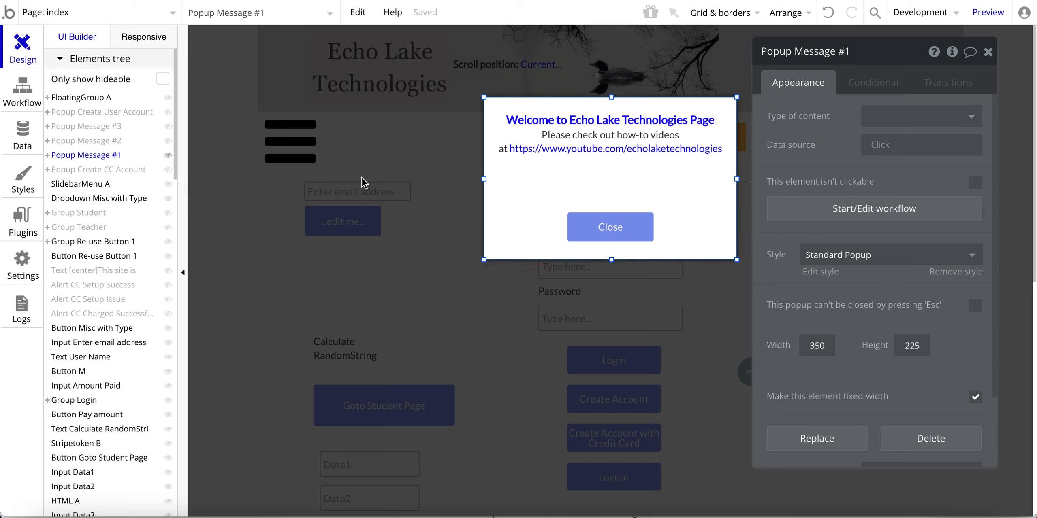
mouse_move(90, 144)
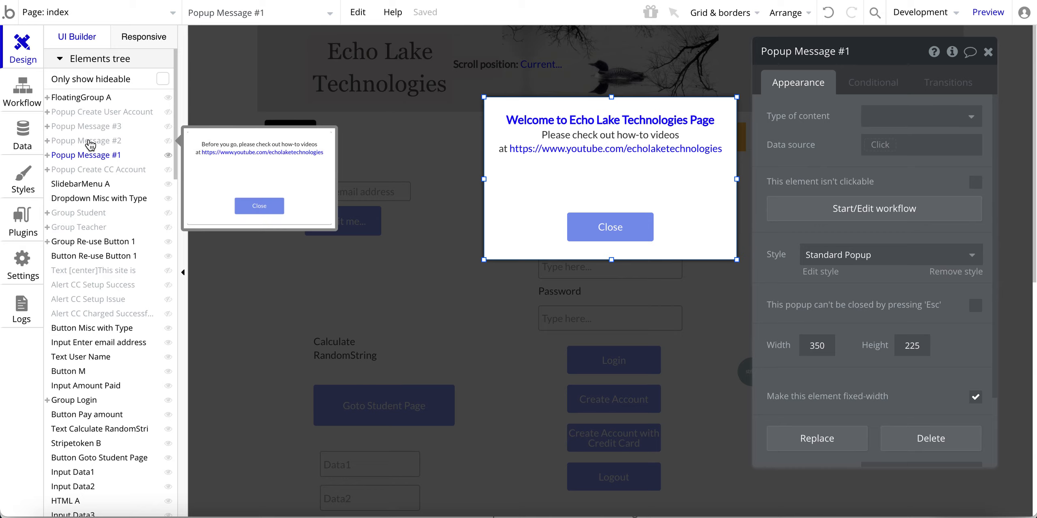
left_click(90, 142)
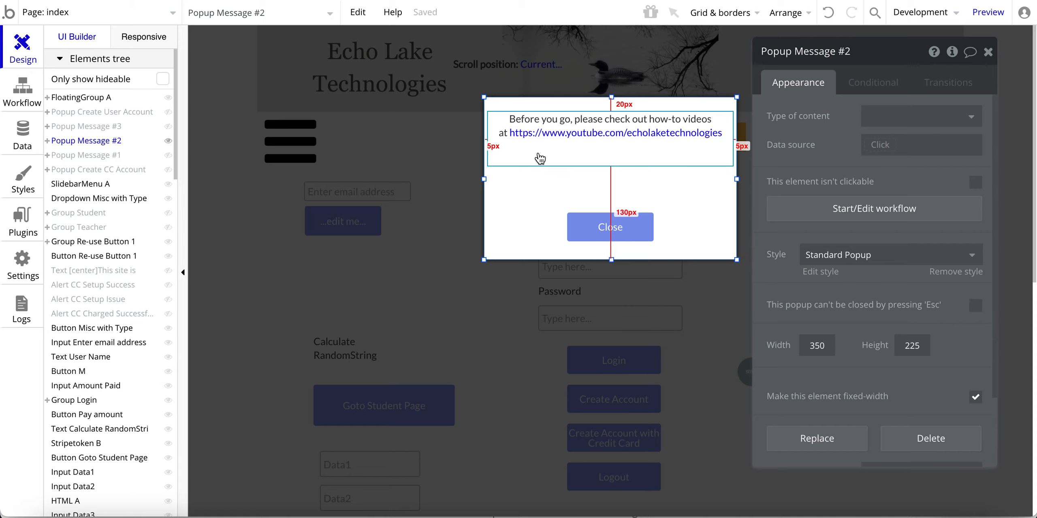
Step: Try adding a test line below the text of Popup Message #2 in the rich text editor
left_click(650, 132)
left_click(943, 198)
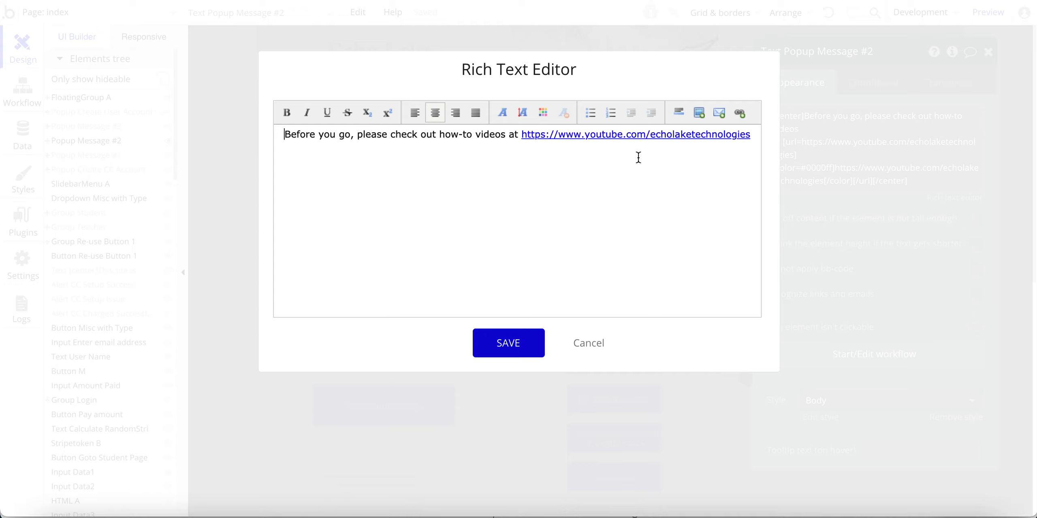
left_click(490, 175)
key("Return")
type("terst")
key("BackSpace")
key("BackSpace")
key("BackSpace")
key("BackSpace")
Step: Examine the link insertion fields for URL and description, and leave the rich text editor without saving
left_click(740, 114)
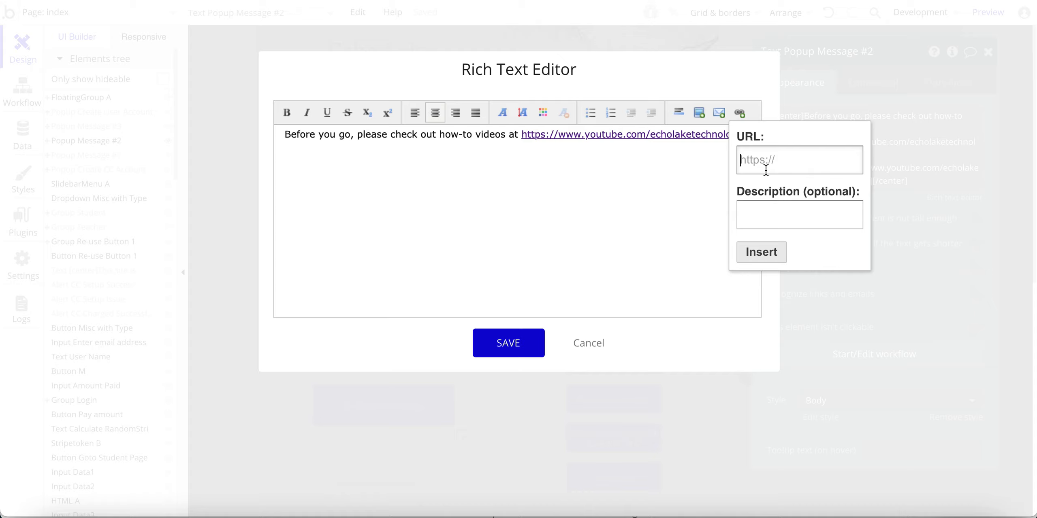
left_click(762, 217)
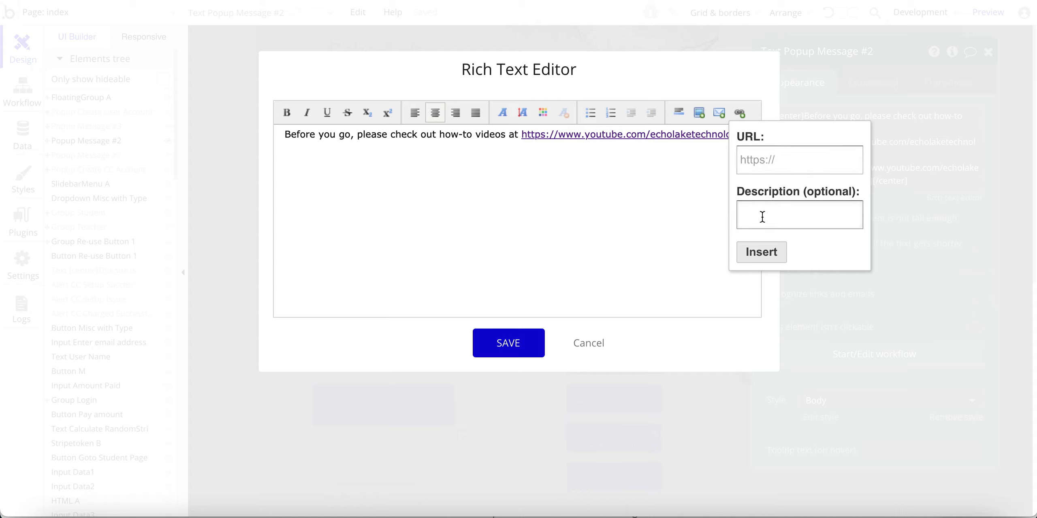
left_click(554, 236)
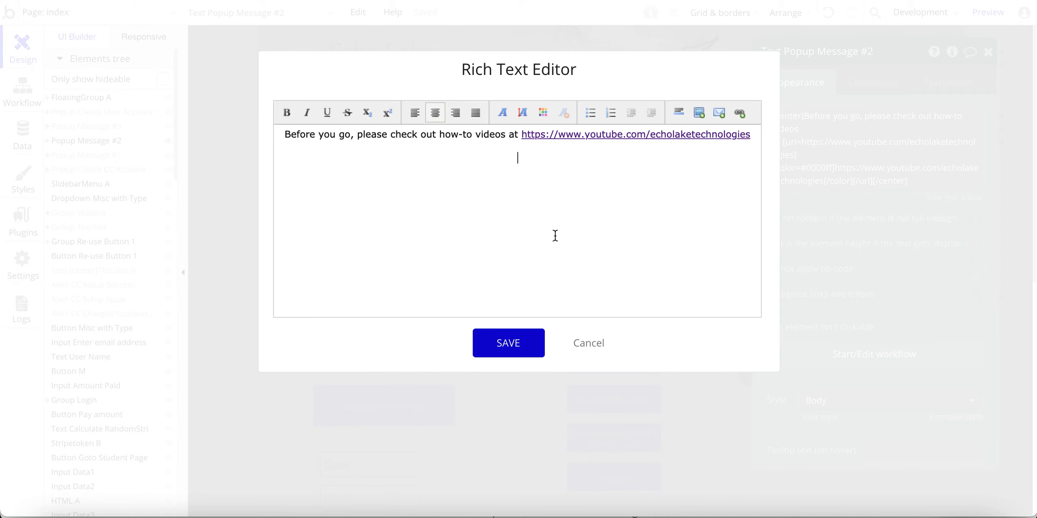
left_click(589, 343)
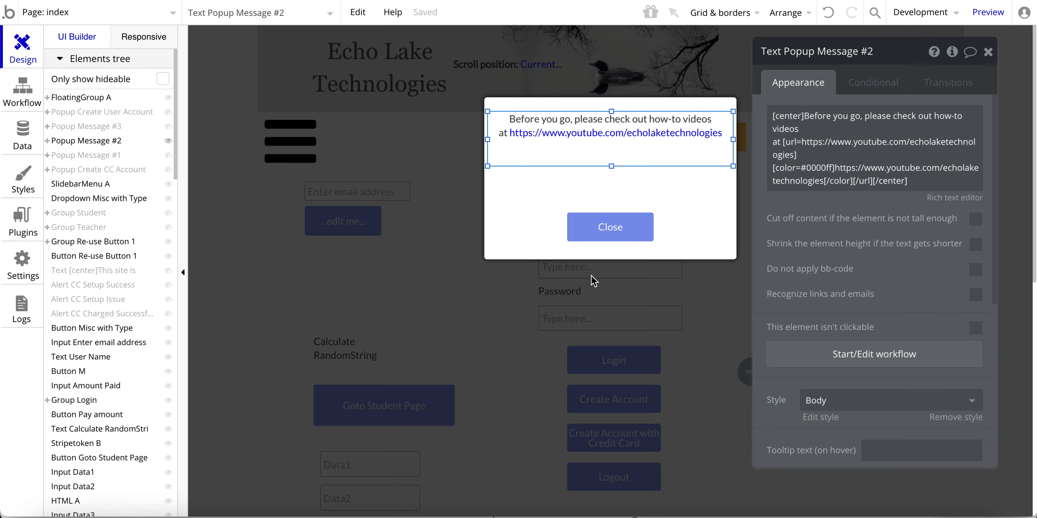
Step: Open the click workflow of Popup Message #2's Close button and inspect its hide action
left_click(525, 191)
left_click(607, 225)
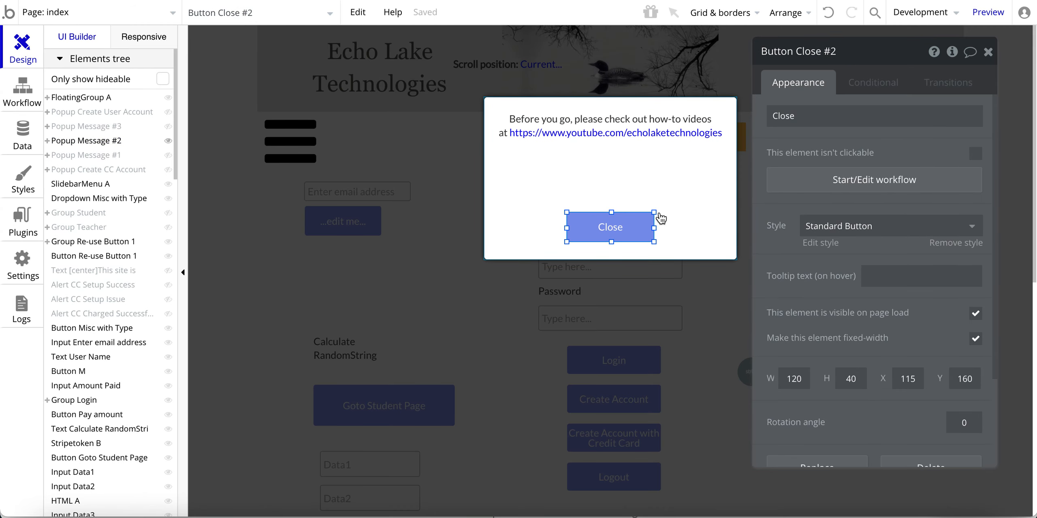
left_click(847, 182)
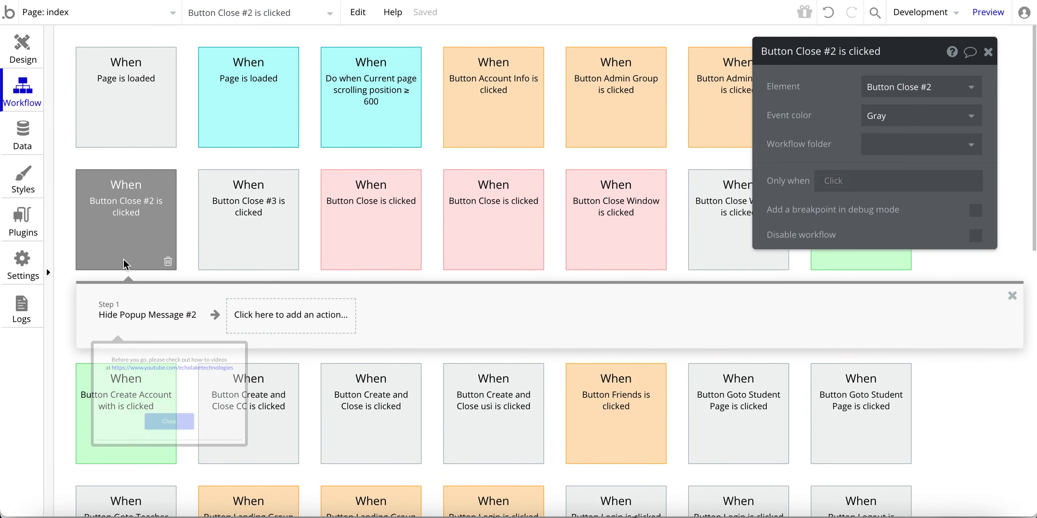
left_click(127, 320)
Step: Try adding a second Hide action for Popup Message #2 to the Close button's workflow, and delete it
left_click(259, 321)
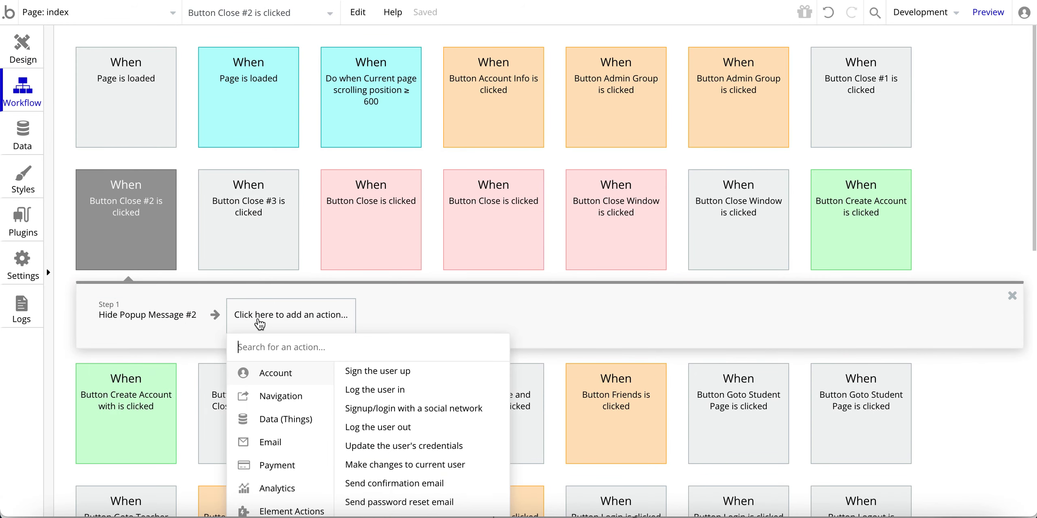
scroll(259, 322, "down", 3)
mouse_move(274, 421)
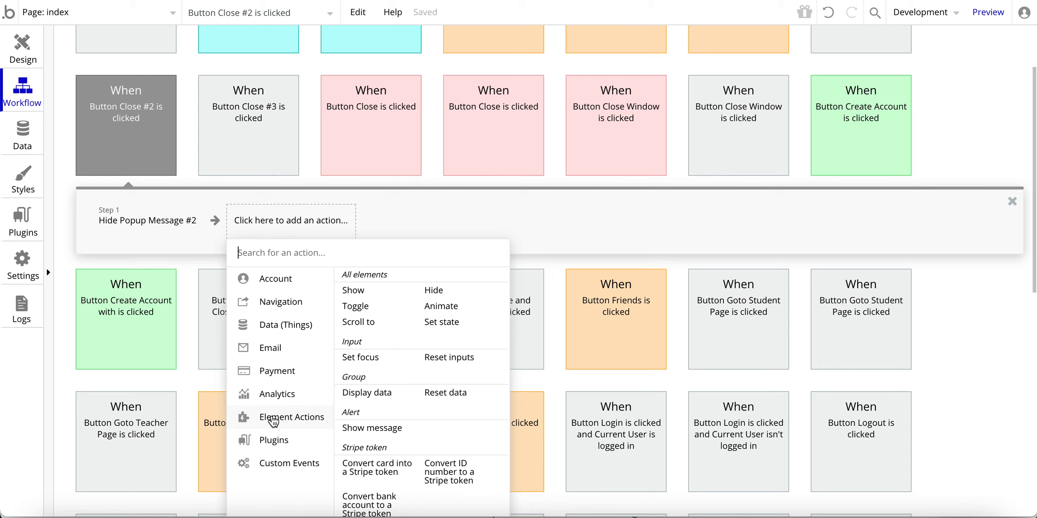
left_click(440, 295)
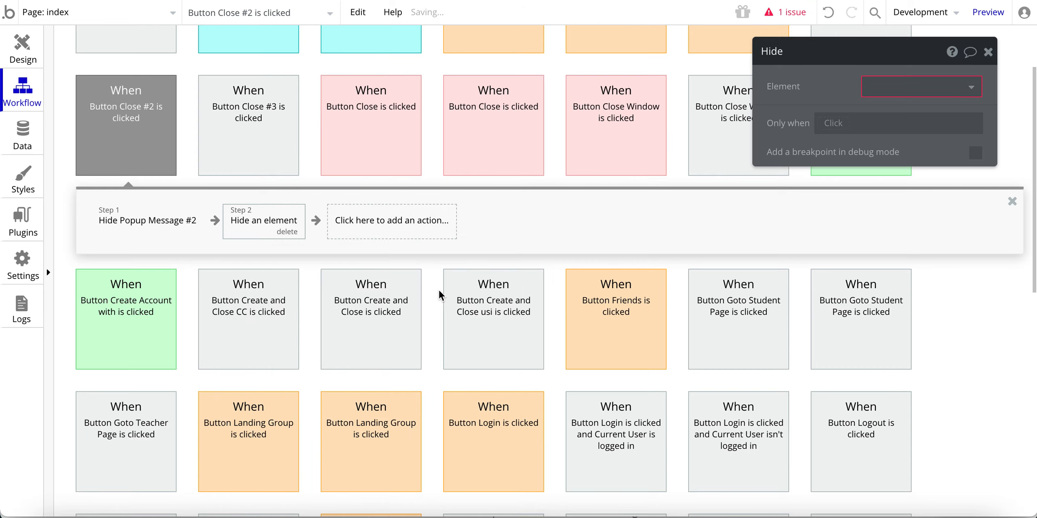
left_click(883, 87)
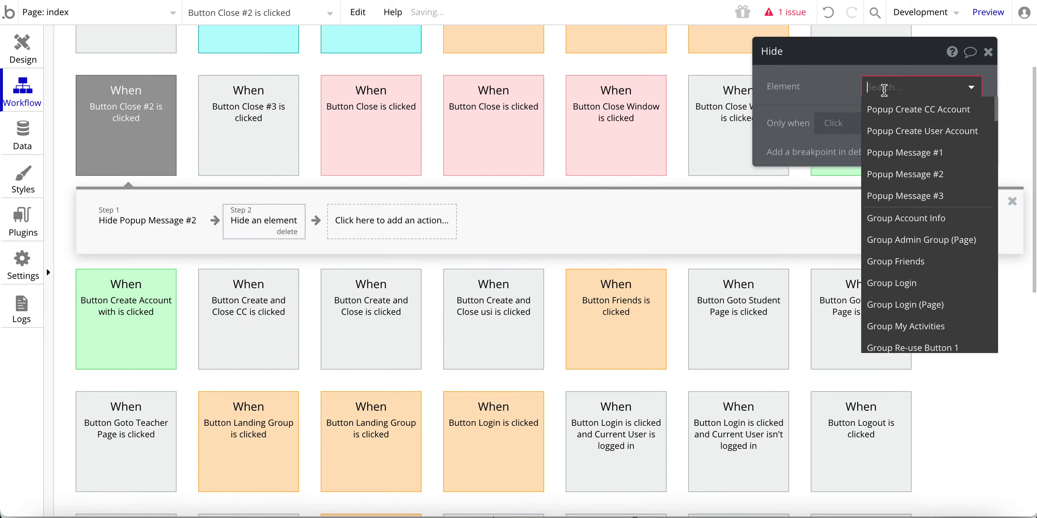
left_click(899, 179)
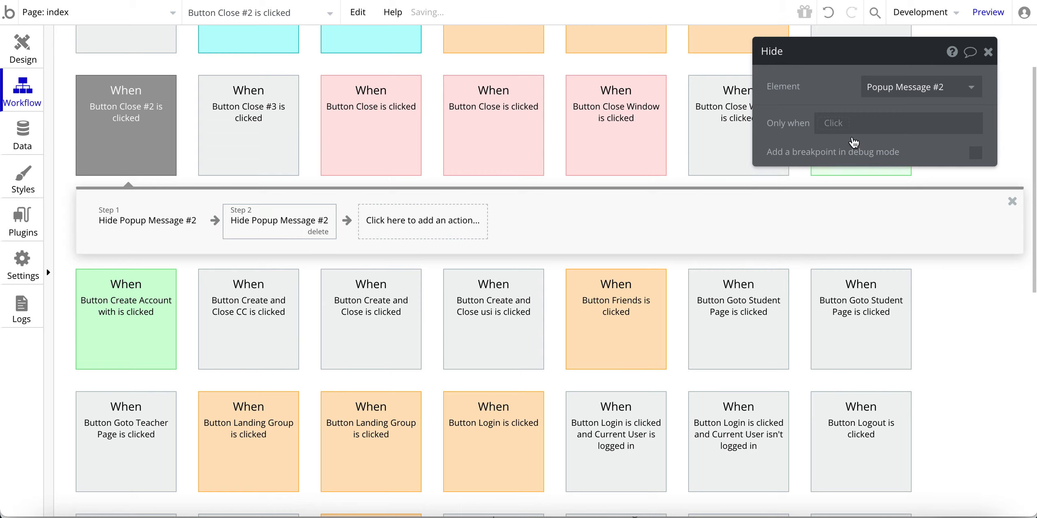
left_click(320, 232)
Step: Return to the page design and display Popup Message #3 on the canvas
left_click(14, 60)
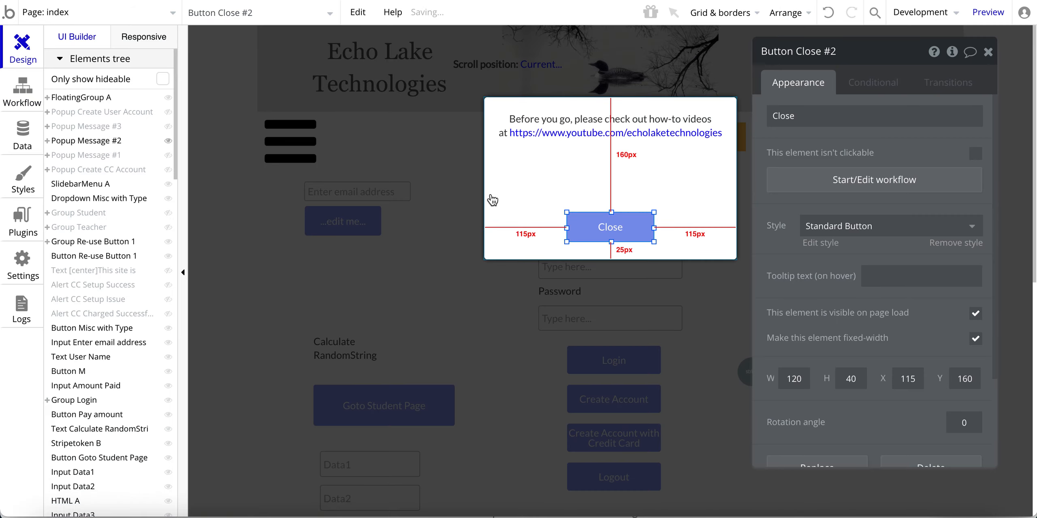
left_click(88, 127)
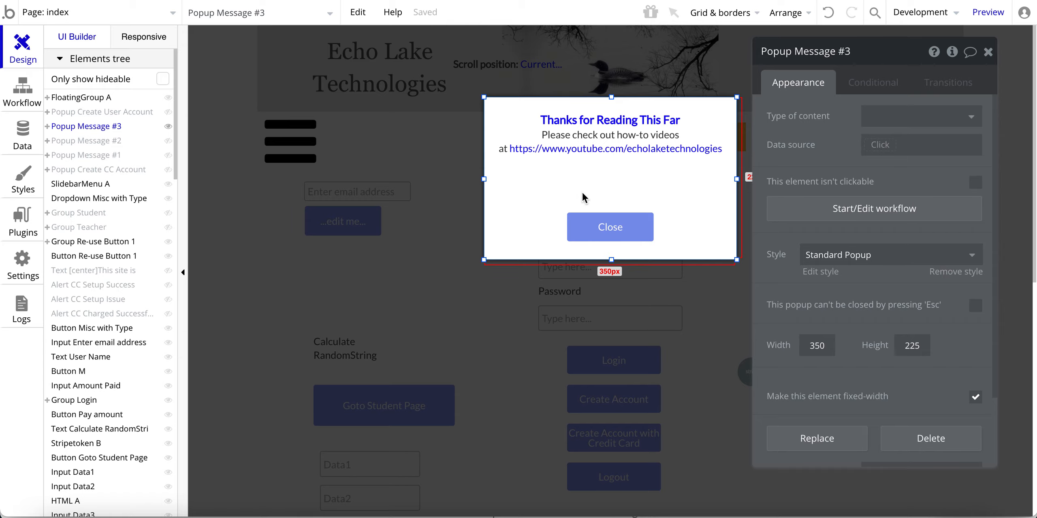
Step: Open the index page's workflows and compare the actions of the gray and cyan Page is loaded events
left_click(23, 93)
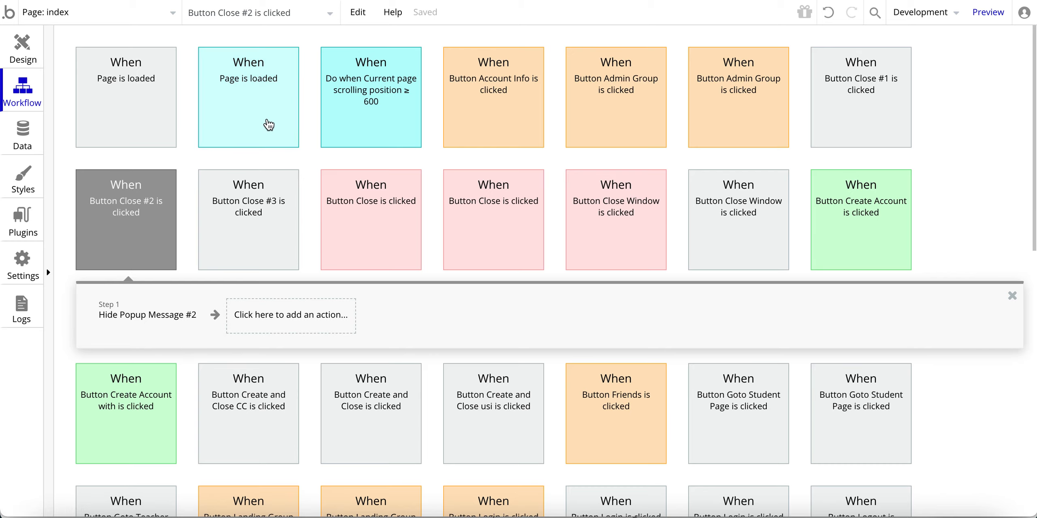
left_click(268, 125)
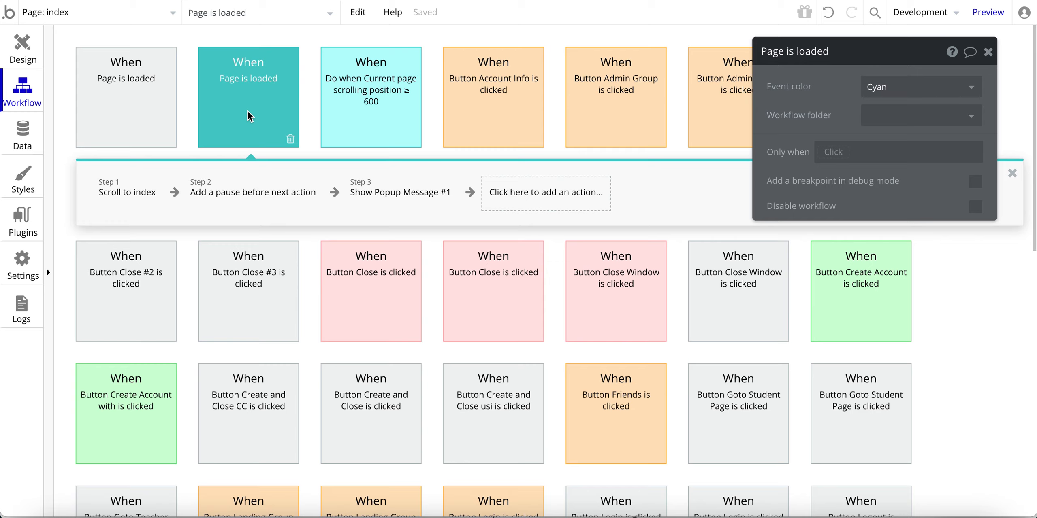
left_click(112, 106)
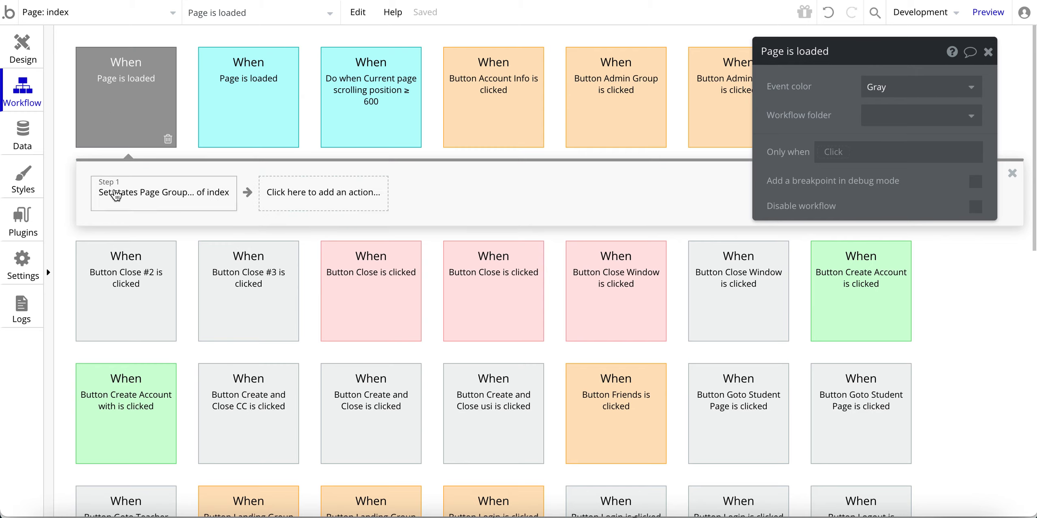
left_click(230, 95)
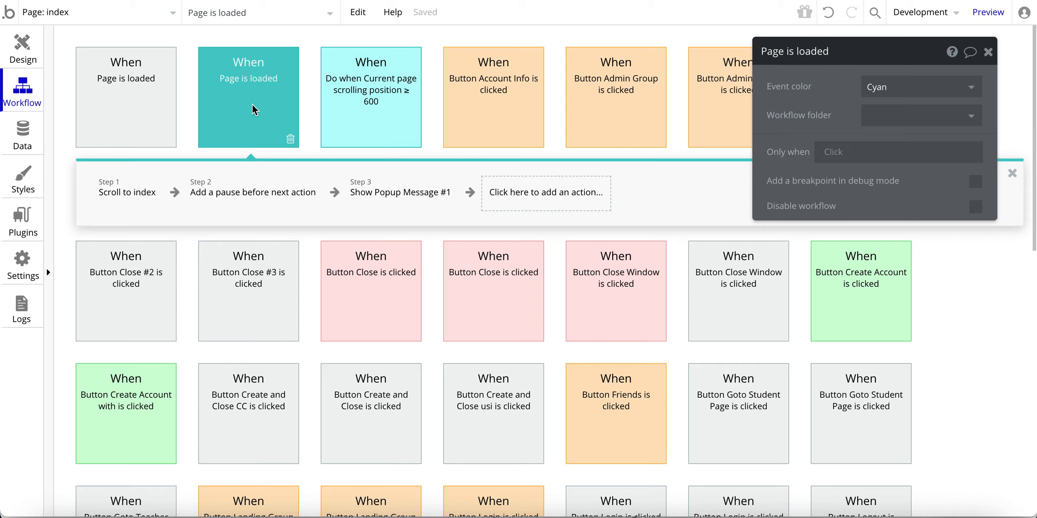
left_click(135, 115)
left_click(232, 102)
Step: Inspect the Scroll to index action in the cyan Page is loaded event and examine scrolling on the preview page
left_click(119, 202)
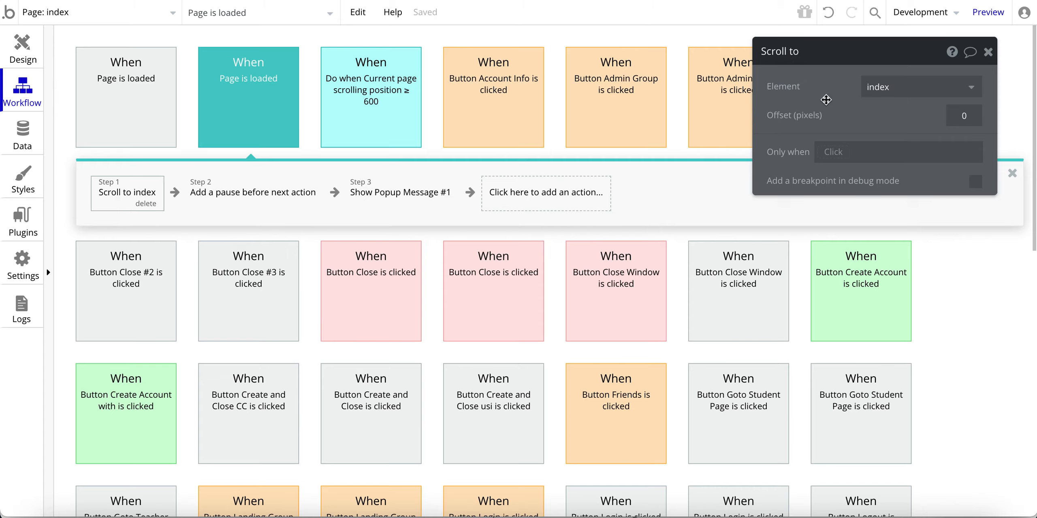
left_click_drag(826, 100, 609, 113)
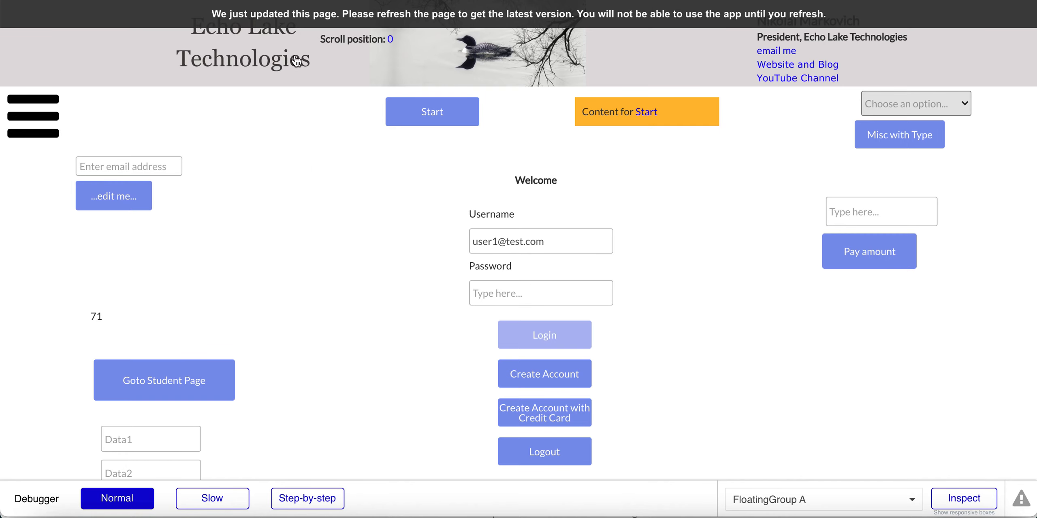
scroll(329, 227, "down", 8)
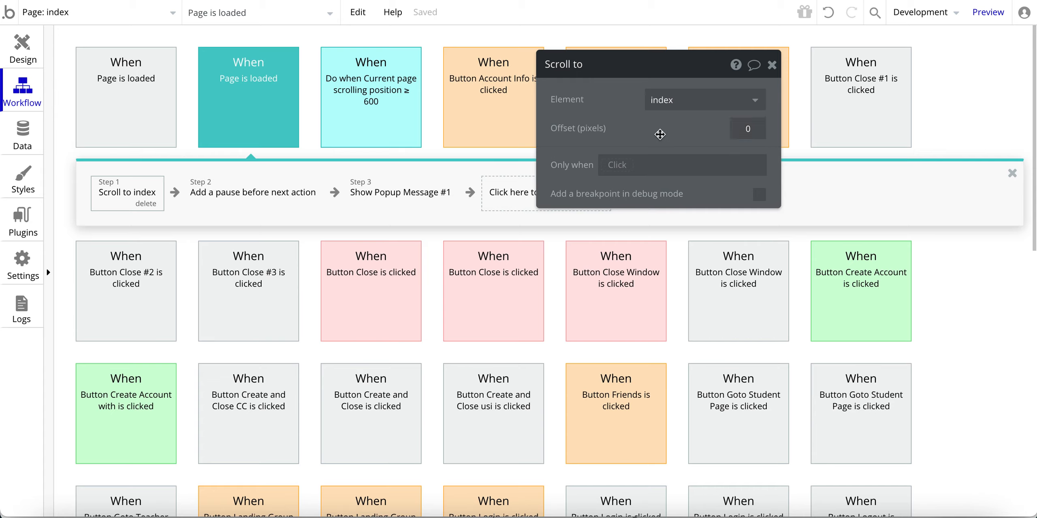
left_click_drag(659, 134, 645, 147)
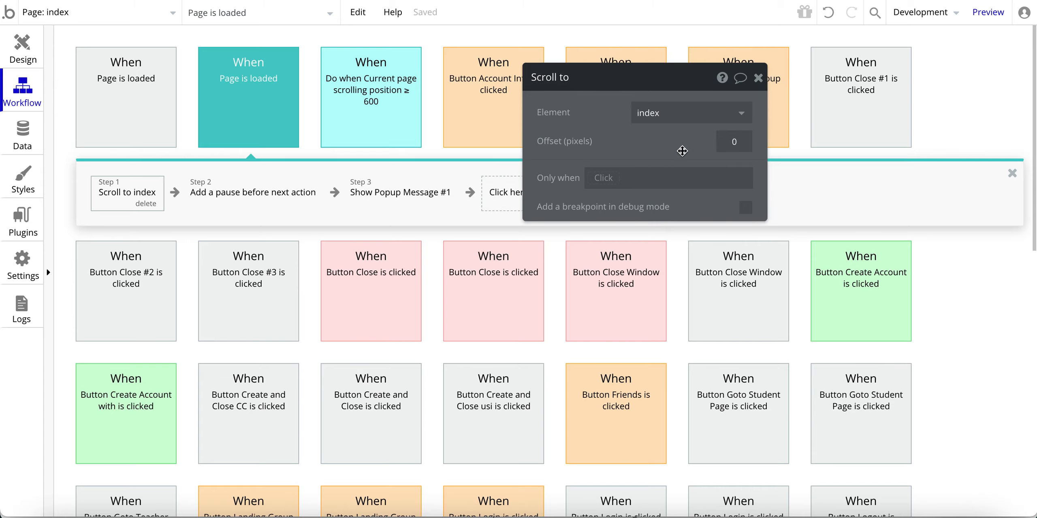
Step: Inspect the settings of the pause action and the Show Popup Message #1 action in the Page is loaded event
left_click(227, 196)
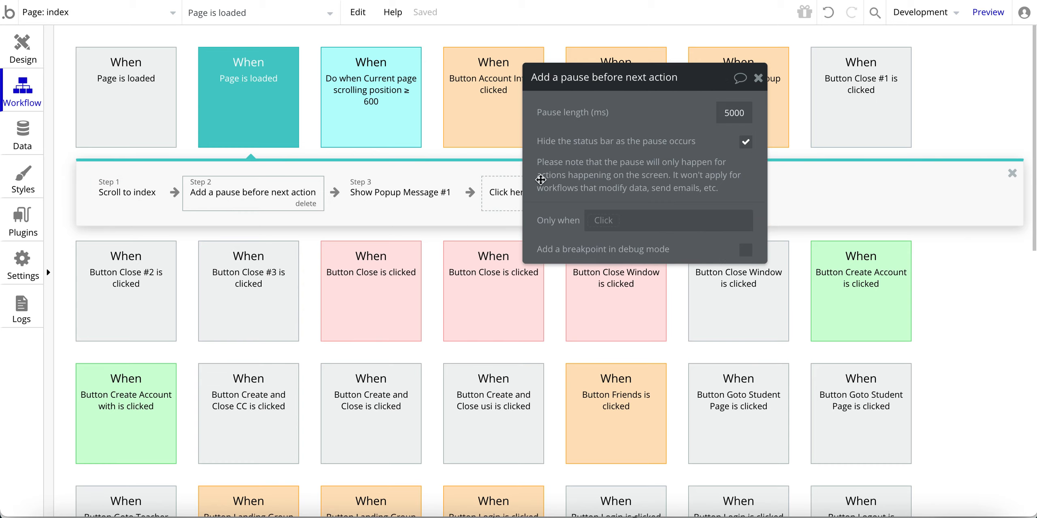
left_click_drag(631, 133, 767, 102)
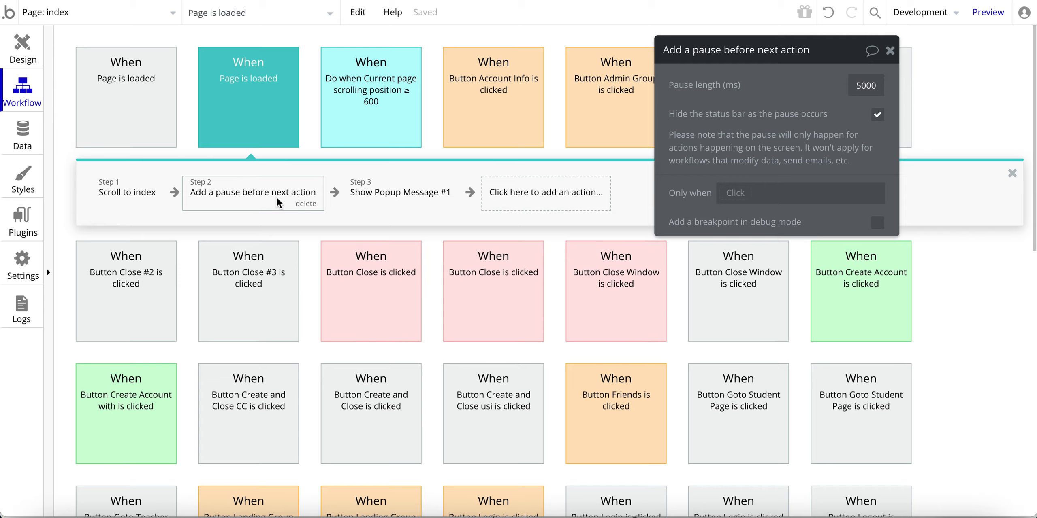
mouse_move(381, 199)
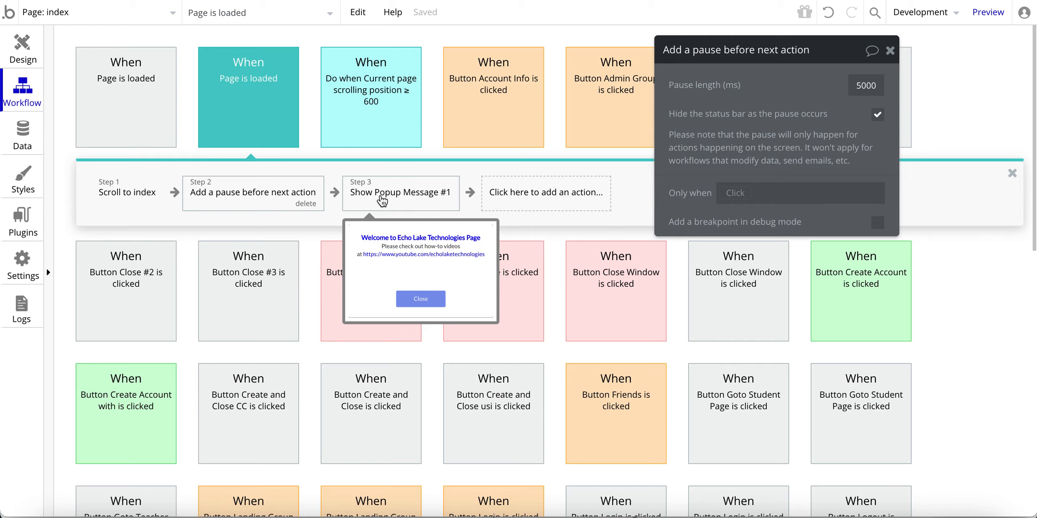
left_click(380, 196)
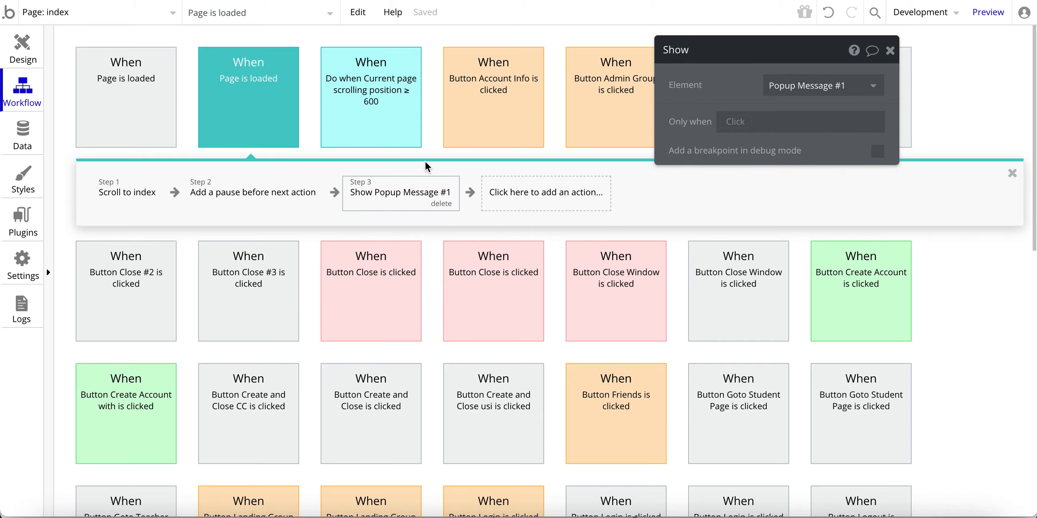
Step: Add a Scroll to action targeting index as the fourth action of the cyan Page is loaded event
left_click(534, 196)
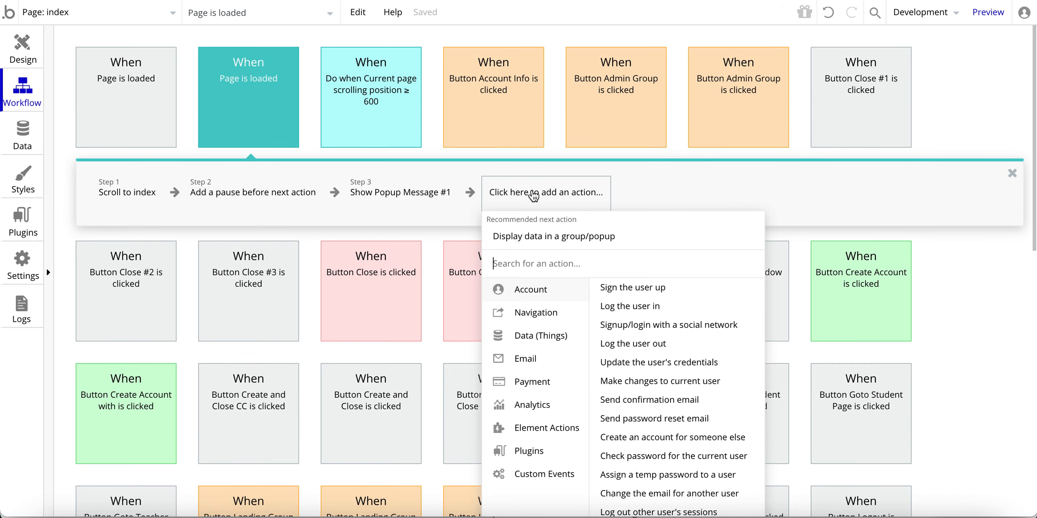
mouse_move(530, 369)
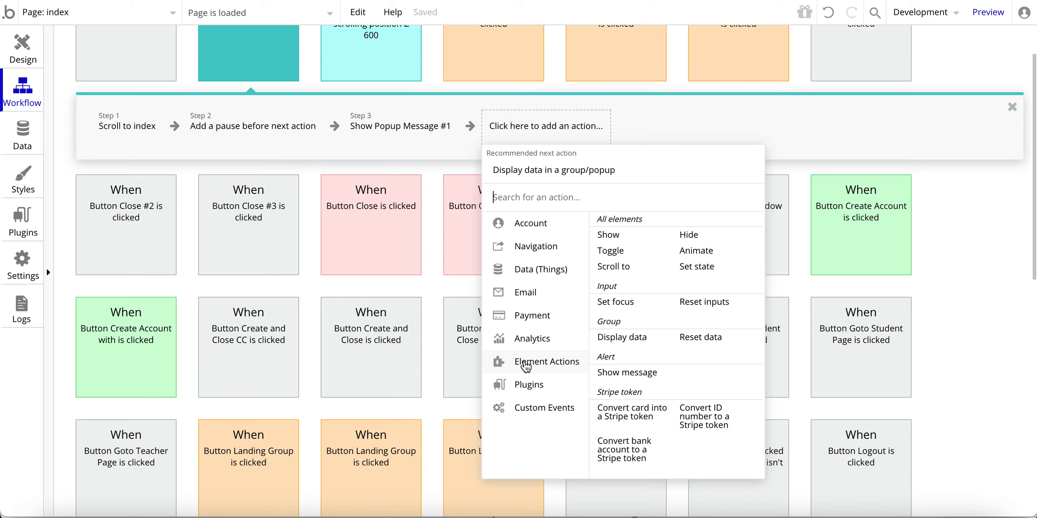
left_click(614, 266)
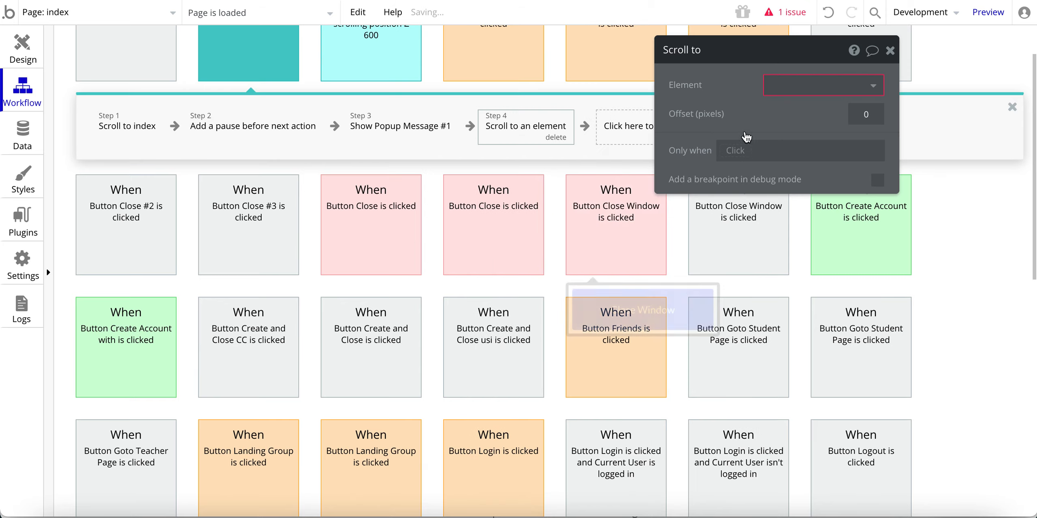
left_click(783, 85)
left_click(784, 112)
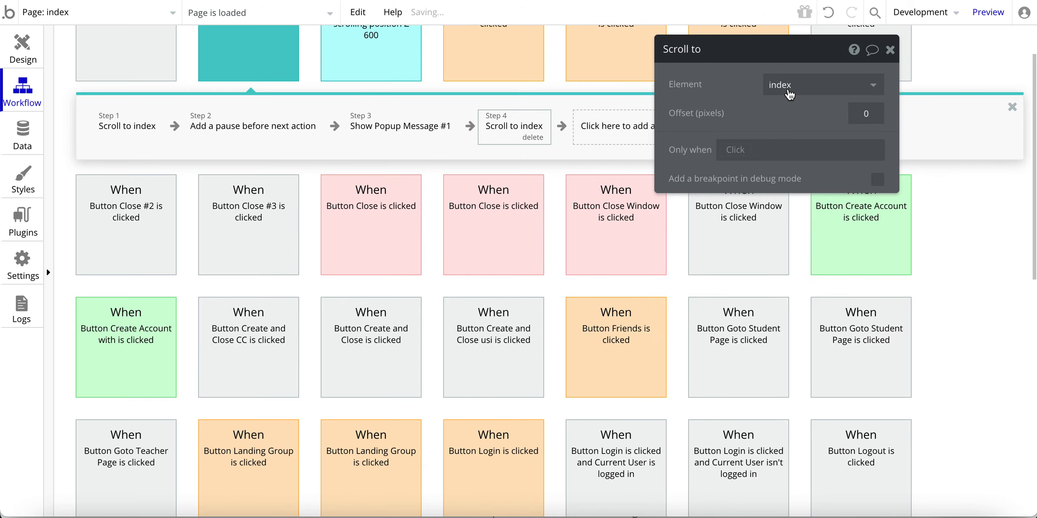
Step: Change the target element of the new Scroll to action to Group Friends
left_click(795, 84)
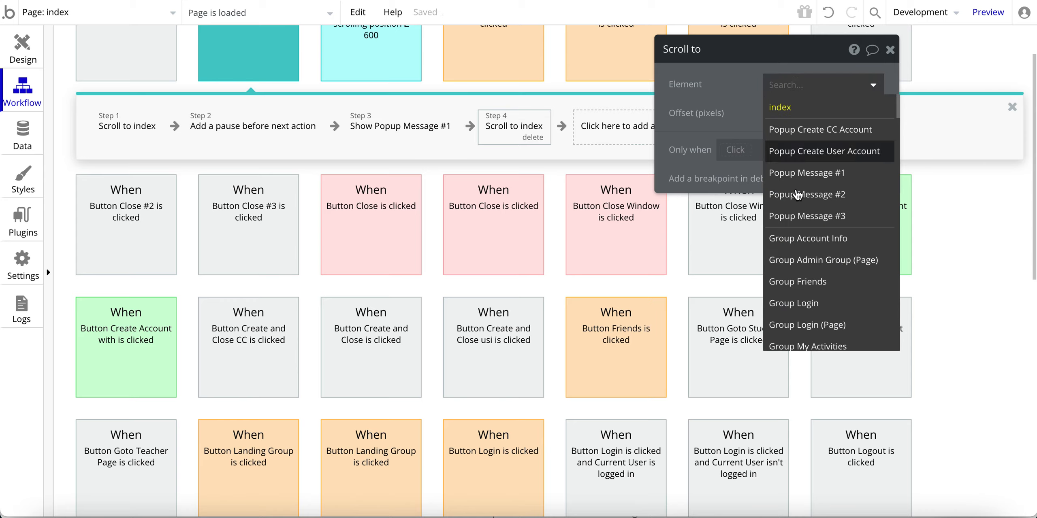
scroll(799, 227, "down", 2)
left_click(801, 226)
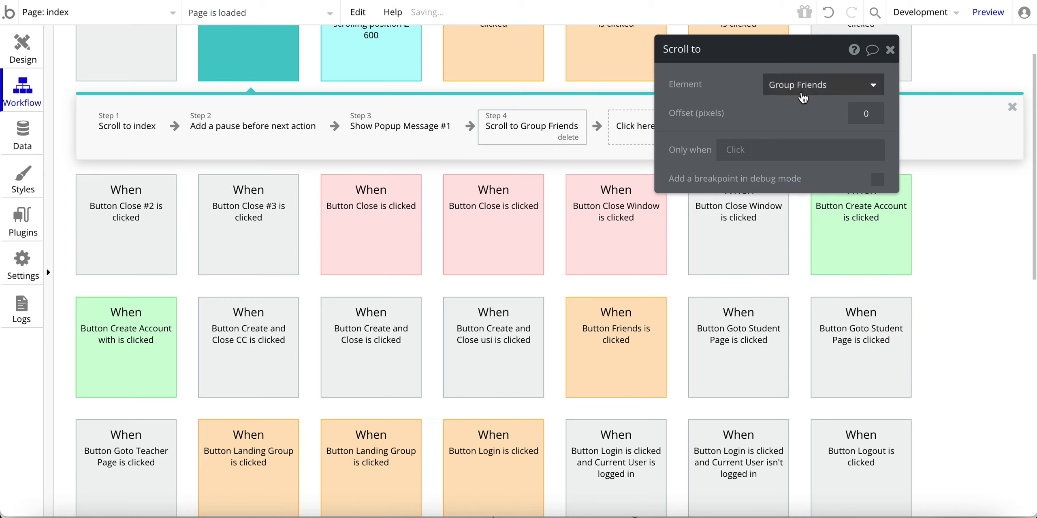
Step: Set the fourth action's scroll target to index, then delete that Scroll to action from the cyan Page is loaded event
left_click(794, 86)
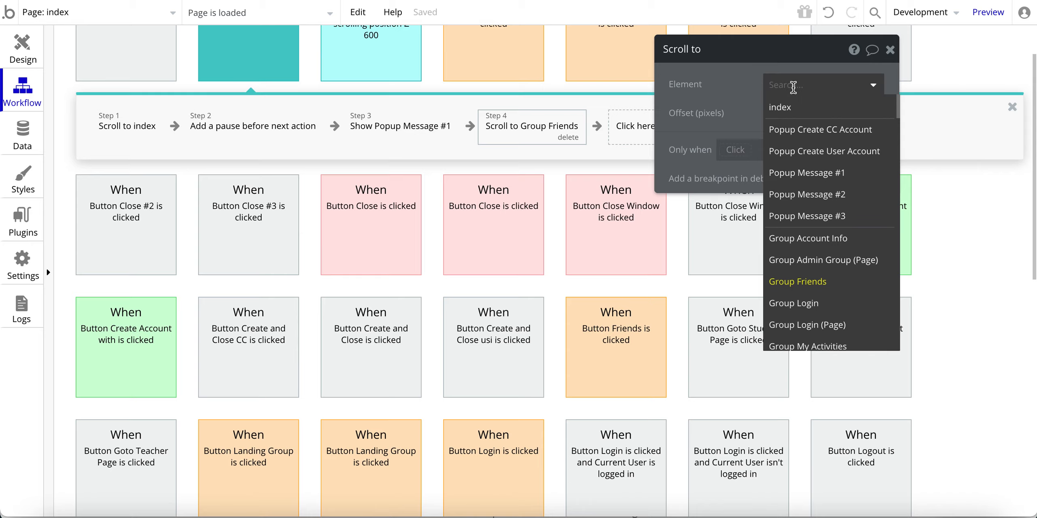
left_click(777, 107)
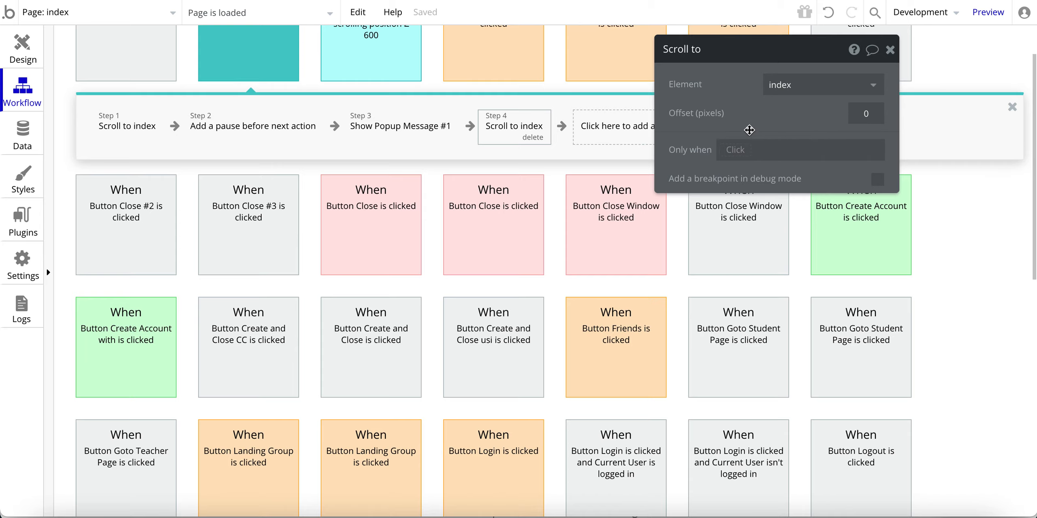
left_click(531, 137)
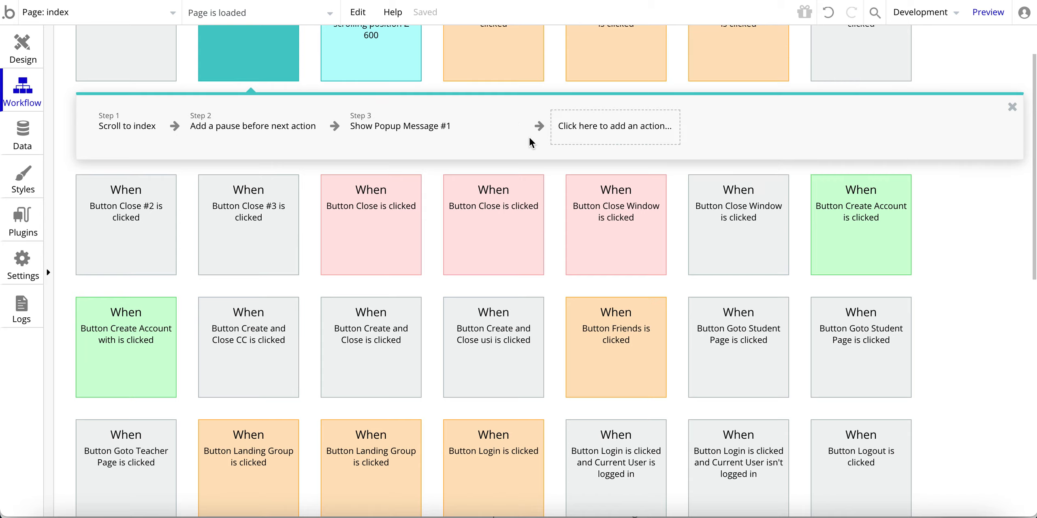
Step: Add a pause before next action as the cyan Page is loaded event's fourth action, with the status bar hidden during the pause
left_click(520, 140)
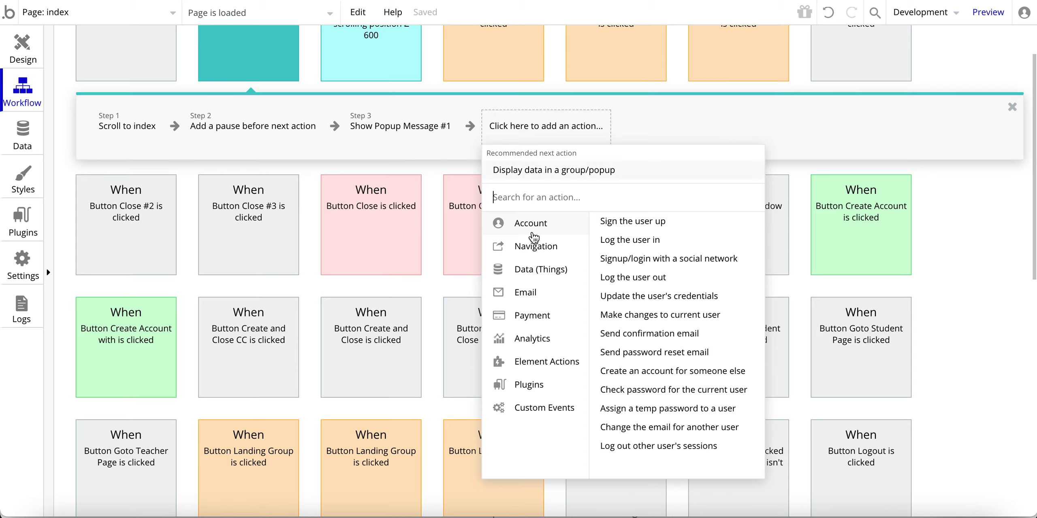
mouse_move(533, 369)
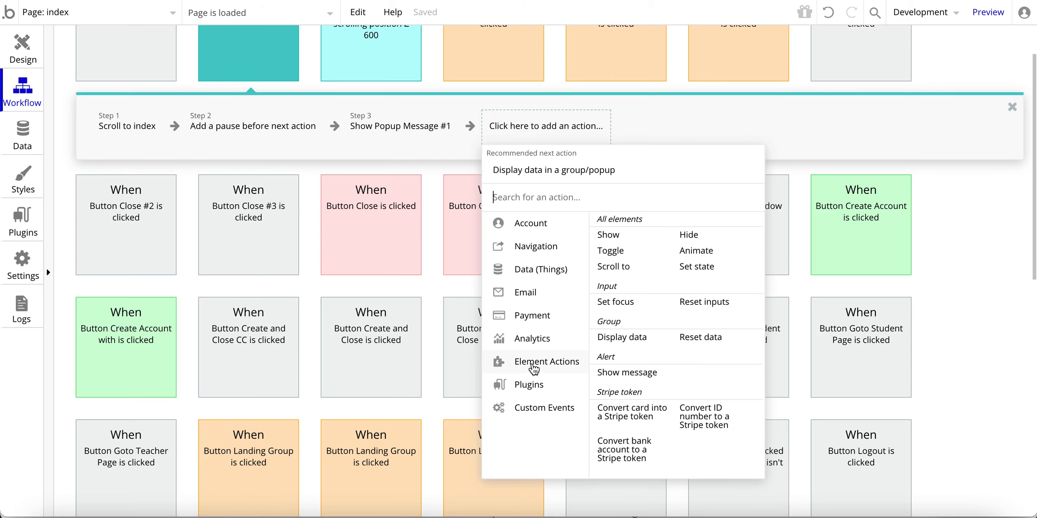
mouse_move(530, 248)
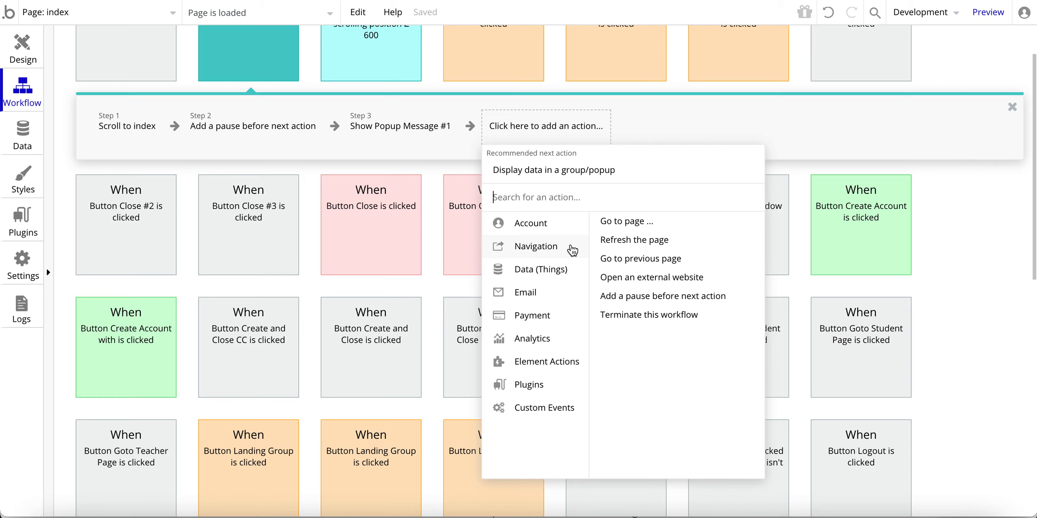
left_click(617, 297)
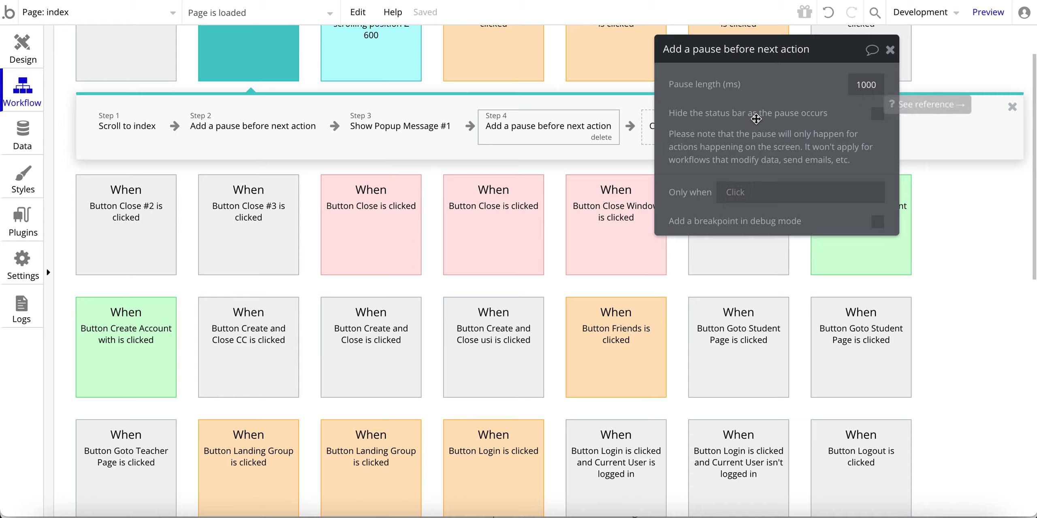
left_click(877, 113)
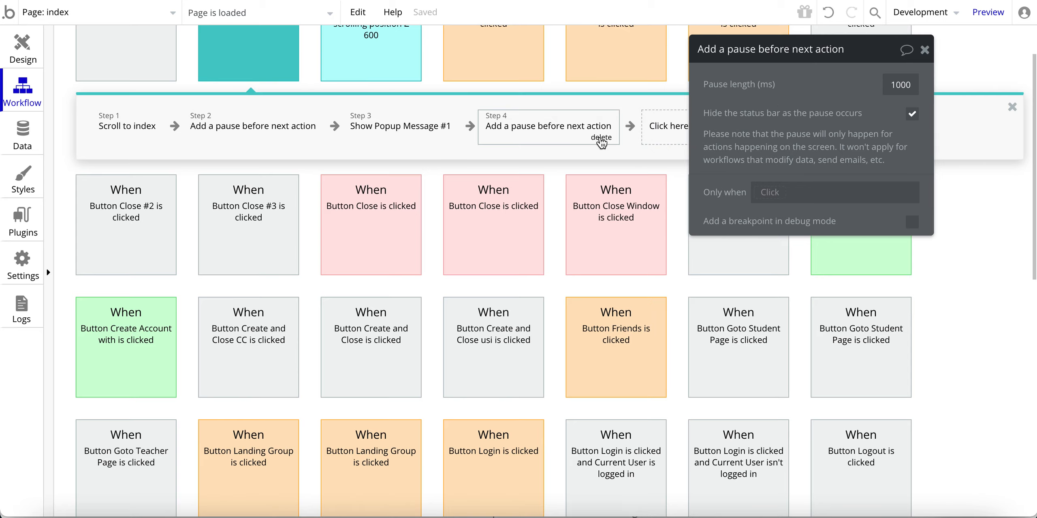
Step: Try editing the pause length of the fourth action, then delete that action from the cyan Page is loaded event
left_click(894, 85)
key("BackSpace")
type("5")
left_click(793, 113)
left_click(598, 139)
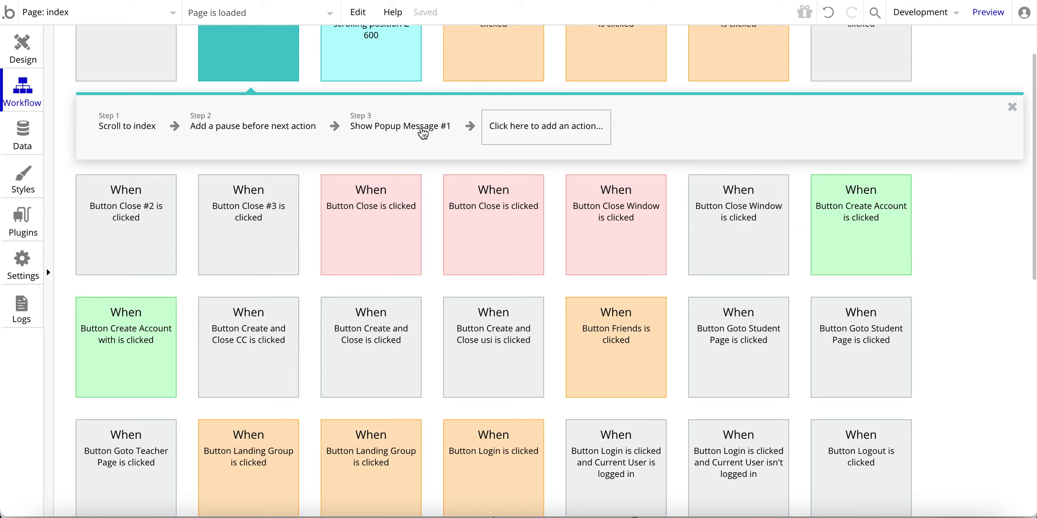
Step: Add a Show action for Popup Message #1 as the fourth action of the cyan Page is loaded event, then delete it
left_click(518, 134)
mouse_move(541, 368)
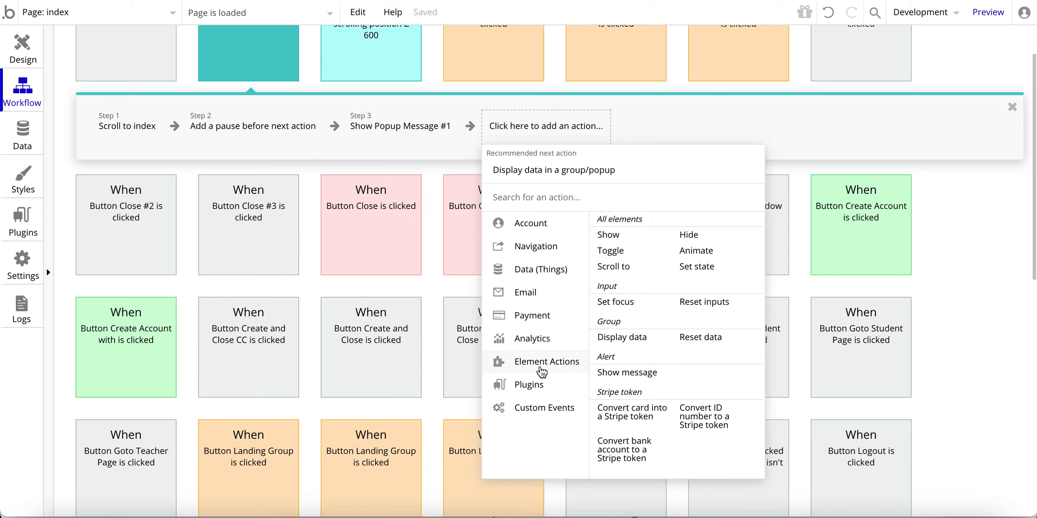
left_click(608, 238)
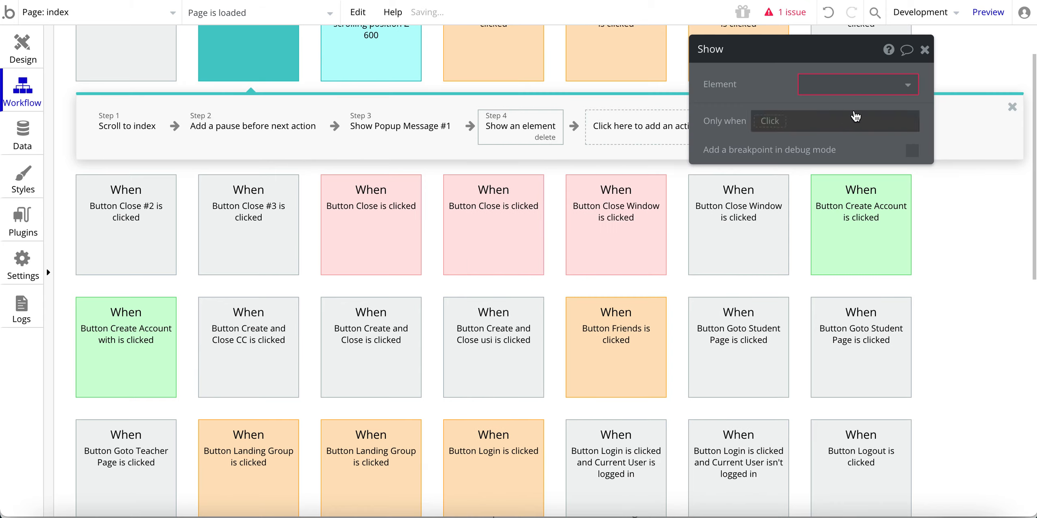
left_click(852, 84)
left_click(849, 151)
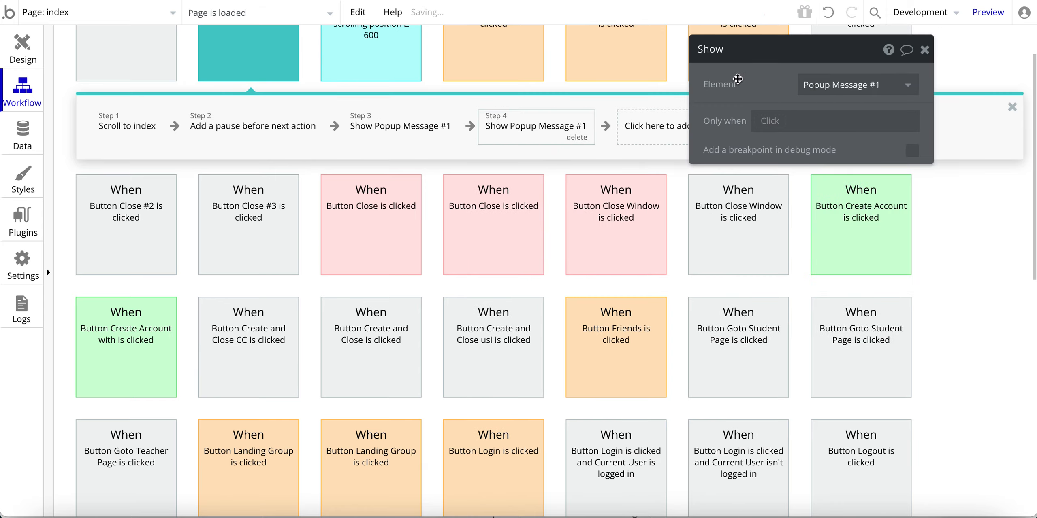
left_click(579, 137)
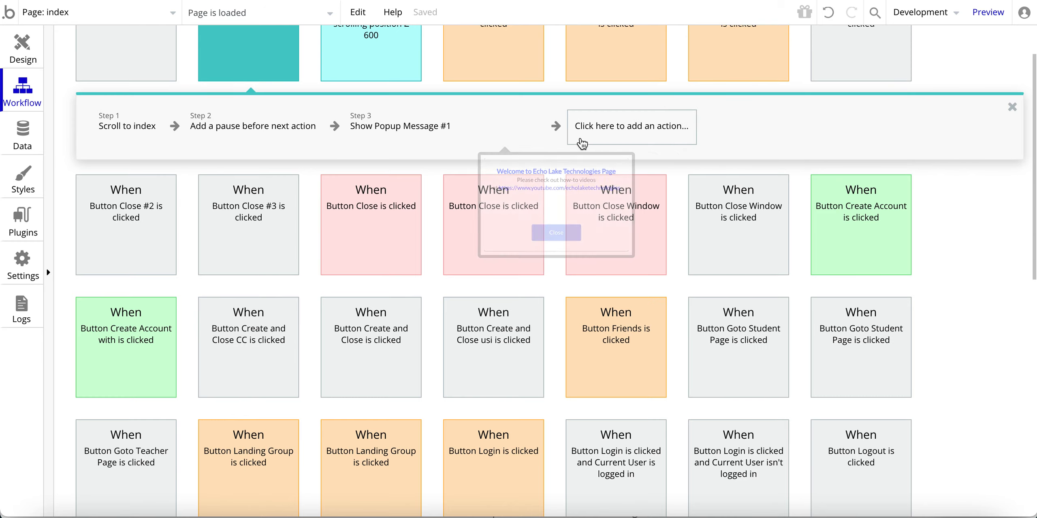
Step: Examine the cyan events for the page scrolling position, the closing of Popup Message #1 and the page load
mouse_move(441, 132)
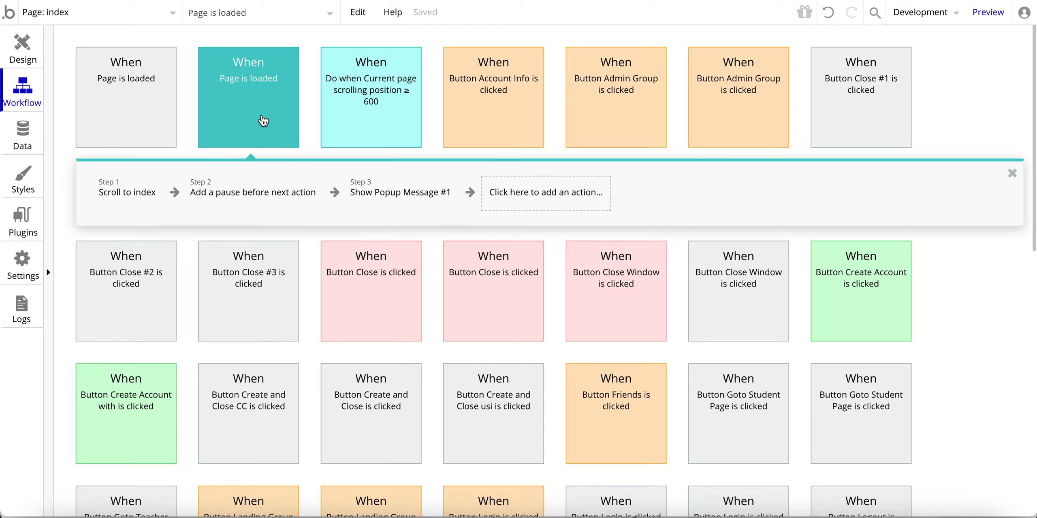
left_click(374, 138)
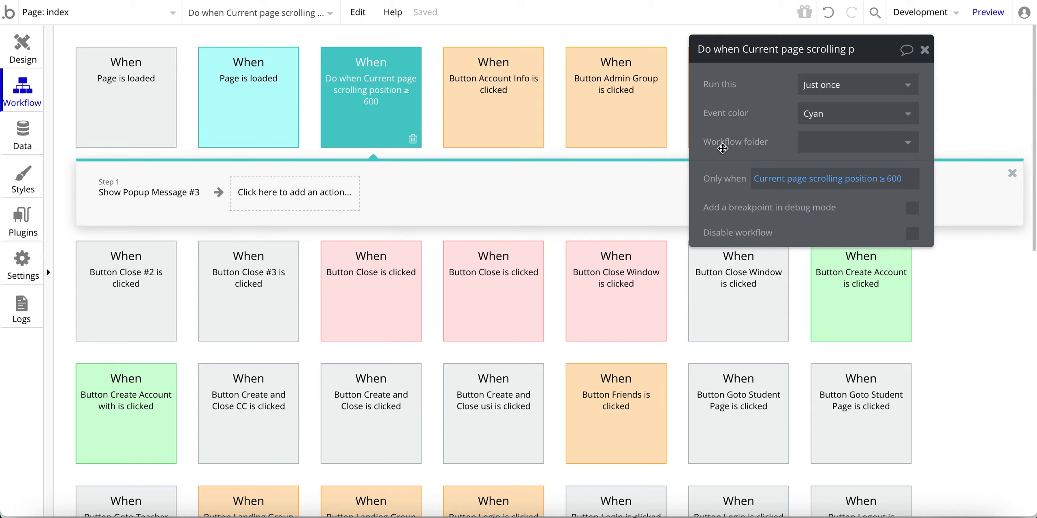
left_click_drag(736, 141, 709, 141)
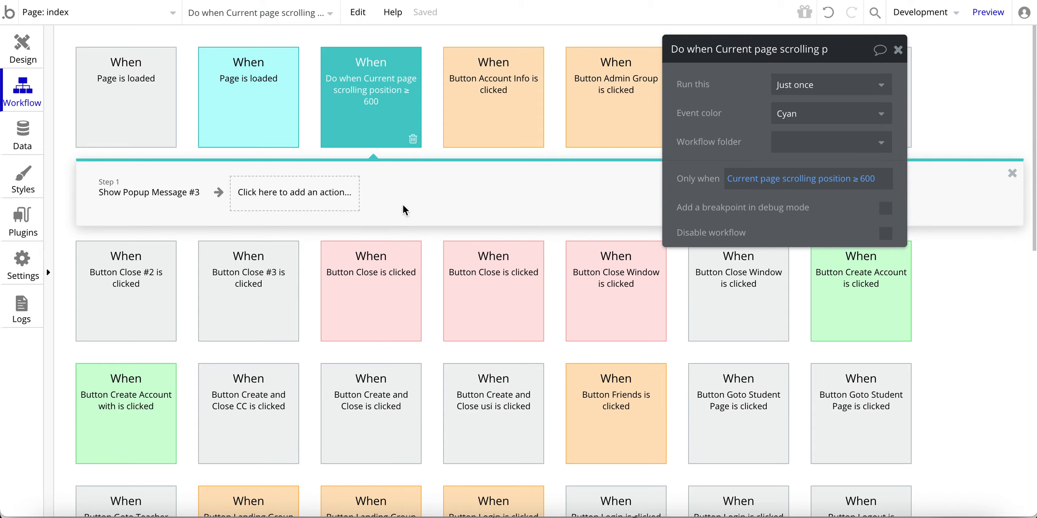
scroll(439, 233, "down", 12)
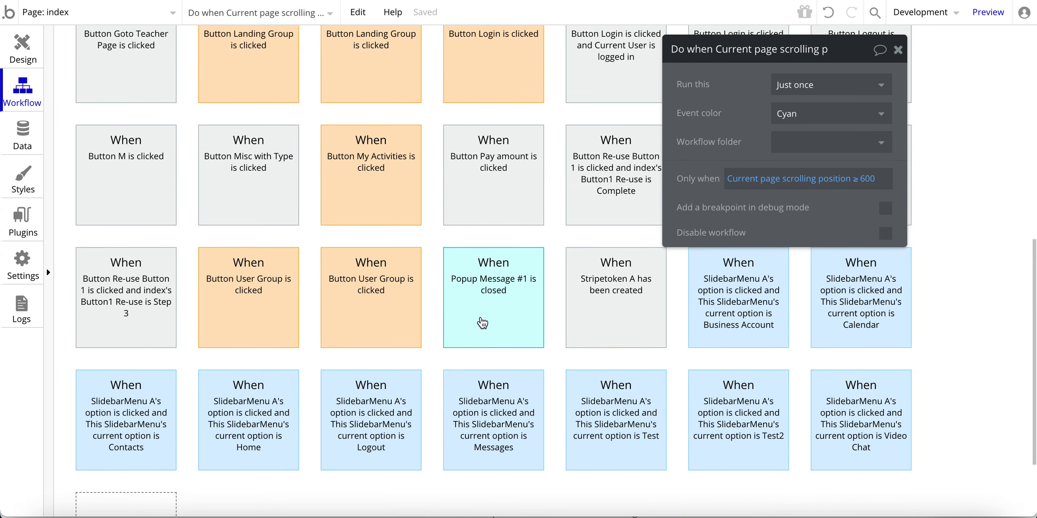
left_click(483, 324)
left_click_drag(695, 111, 566, 126)
mouse_move(488, 308)
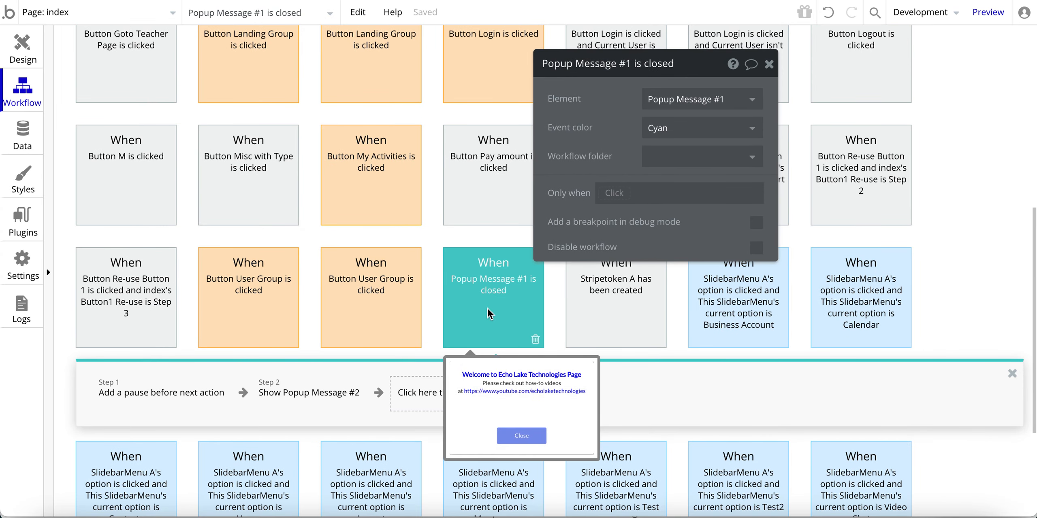
scroll(488, 308, "up", 10)
left_click(257, 106)
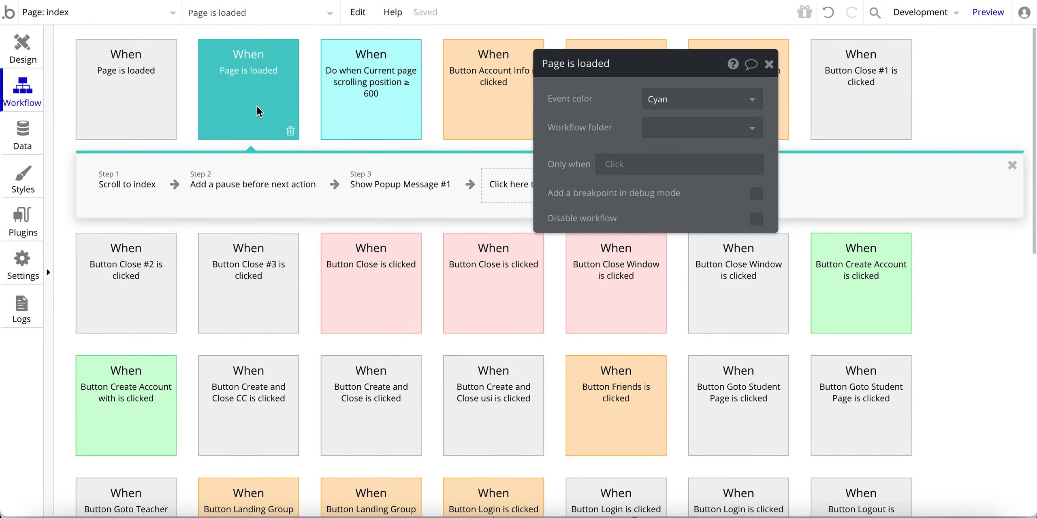
left_click(548, 258)
Step: Add a new Page is loaded event to the index page's workflows, then delete it
scroll(547, 257, "down", 10)
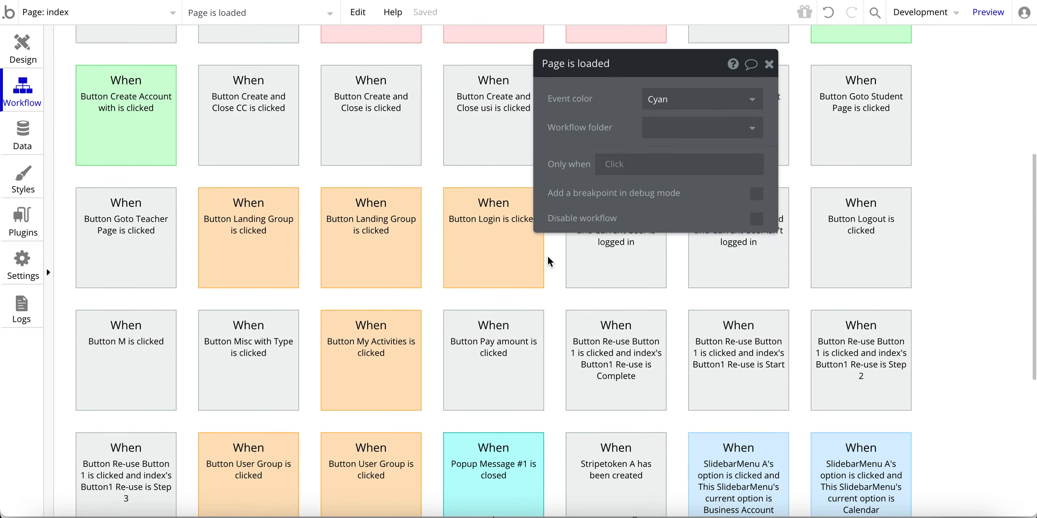
scroll(220, 389, "down", 2)
left_click(117, 396)
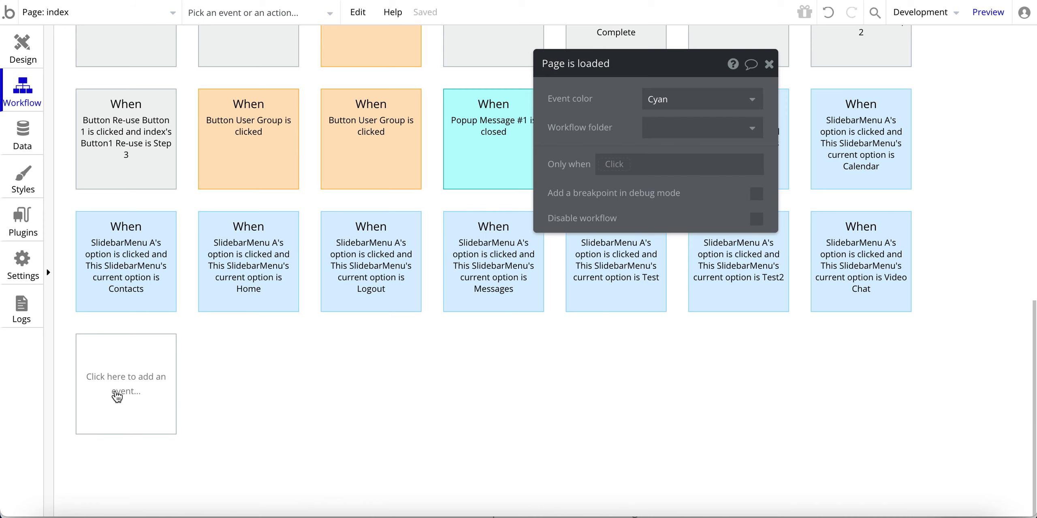
scroll(117, 372, "down", 2)
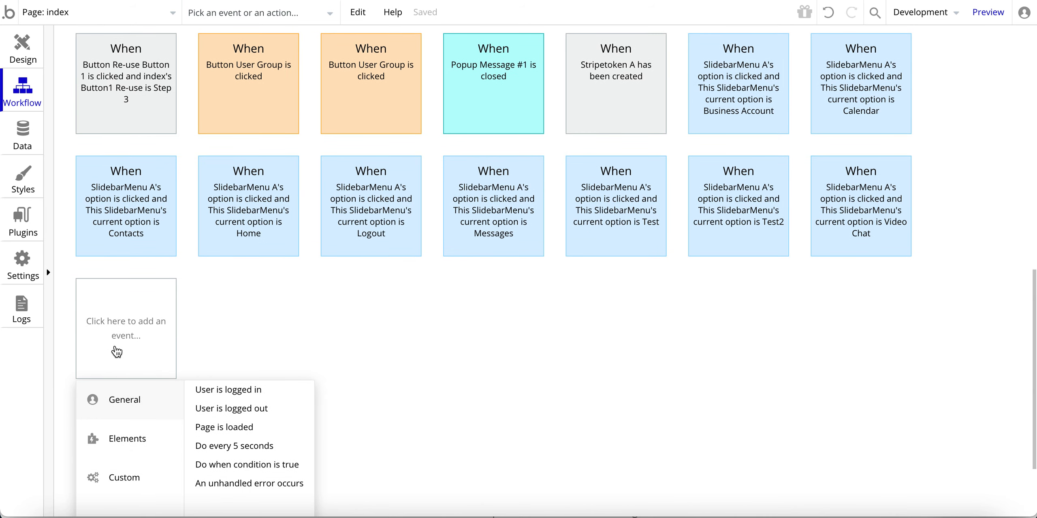
mouse_move(129, 437)
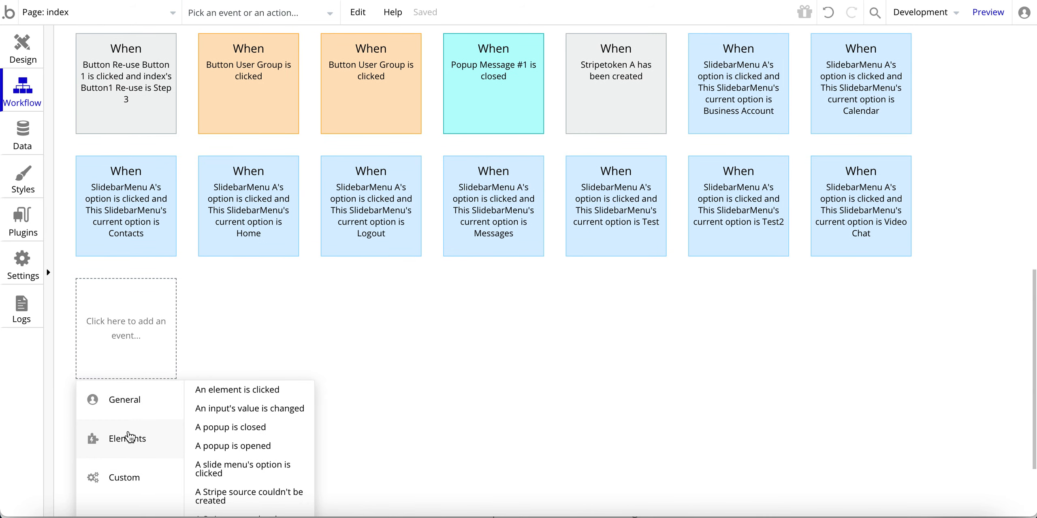
scroll(130, 437, "down", 4)
mouse_move(120, 304)
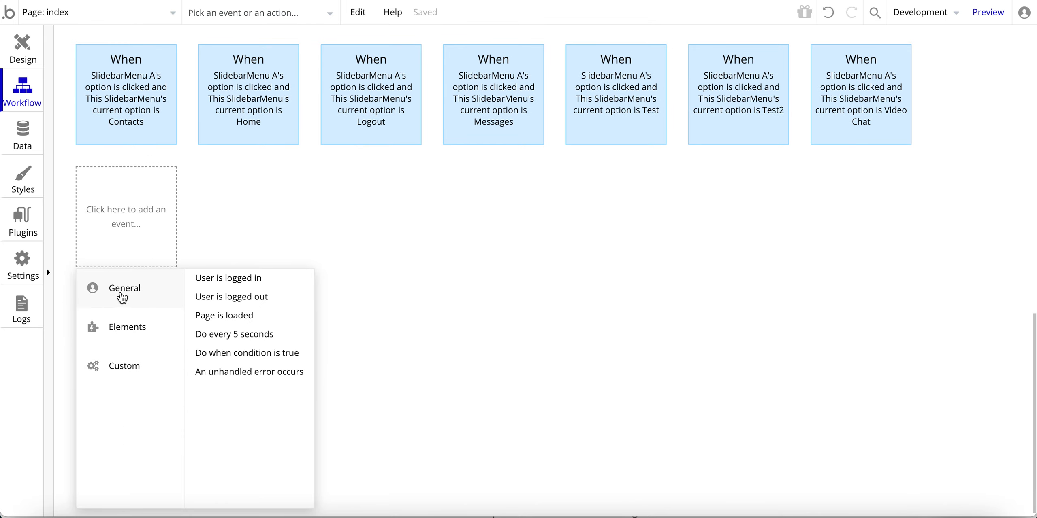
left_click(215, 318)
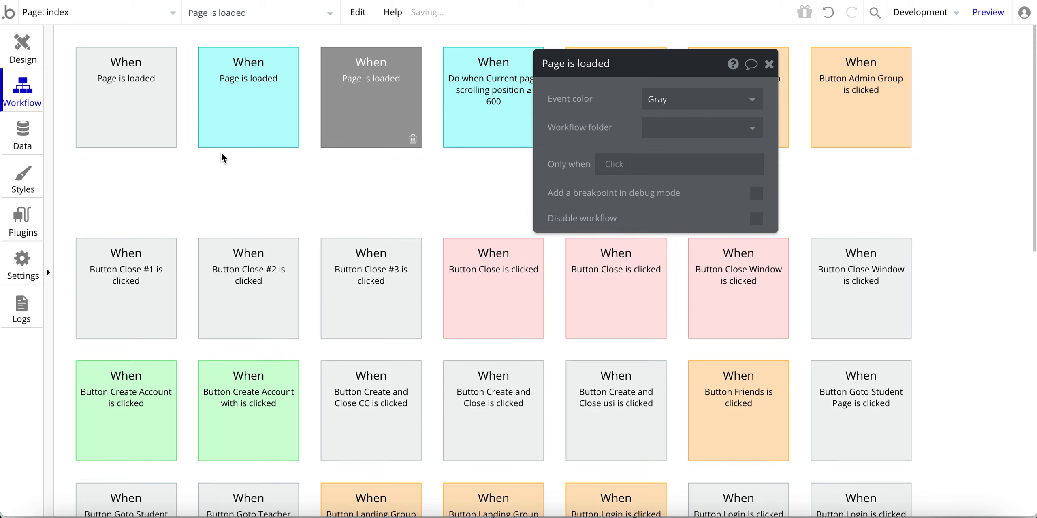
left_click(413, 139)
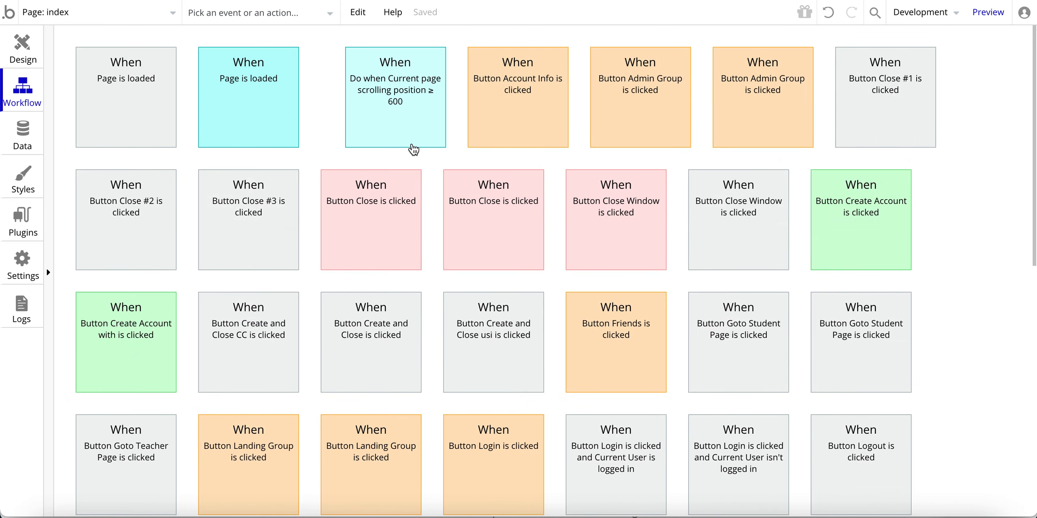
Step: Hide the status bar during the pause in the Popup Message #1 is closed event
left_click(247, 111)
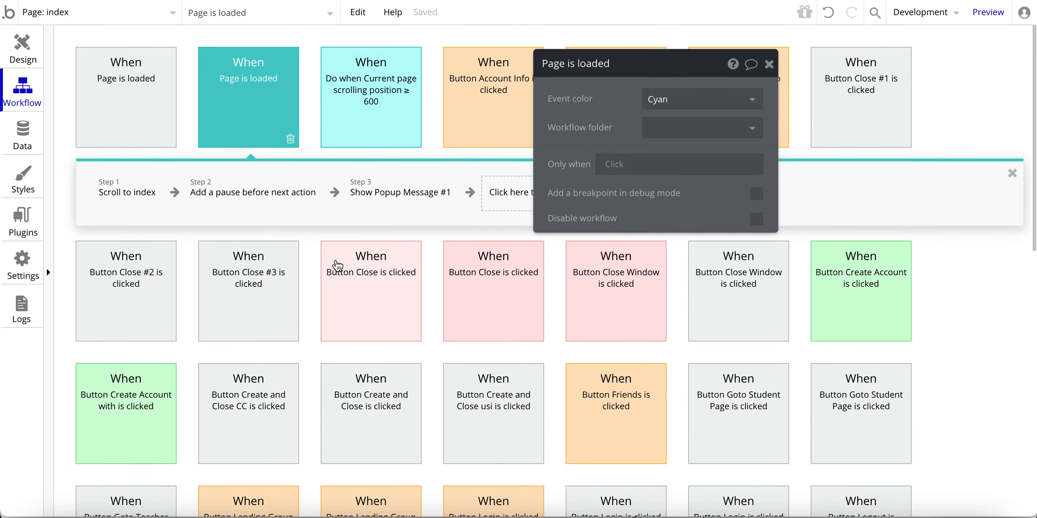
scroll(337, 265, "down", 10)
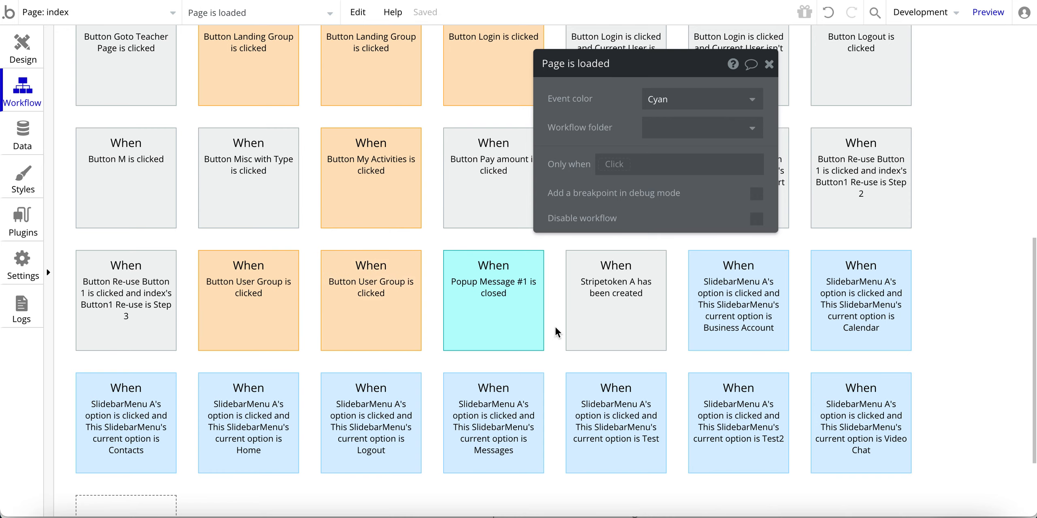
left_click(503, 319)
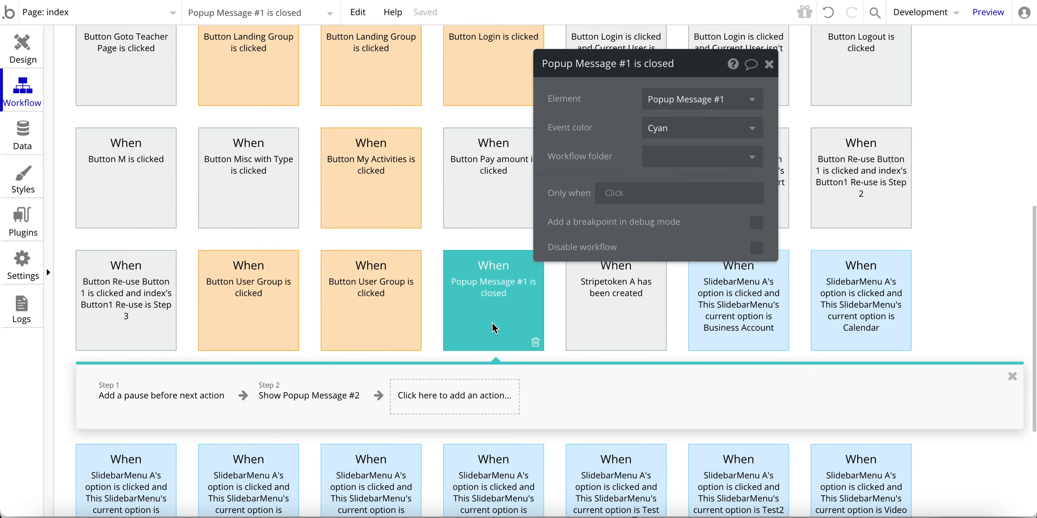
left_click(158, 401)
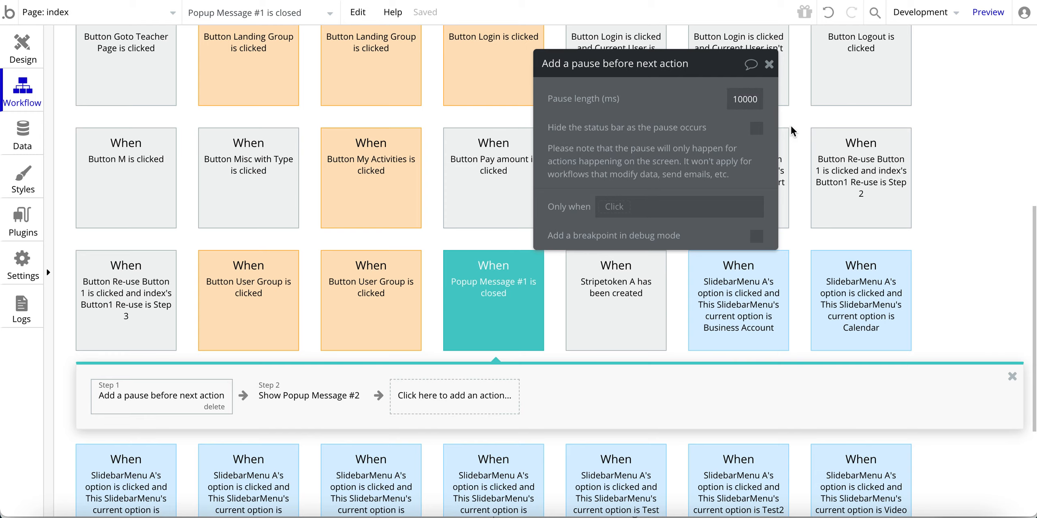
left_click(756, 129)
Step: Inspect the Show Popup Message #2 action and the settings of the event triggered by the page scrolling position
left_click(319, 388)
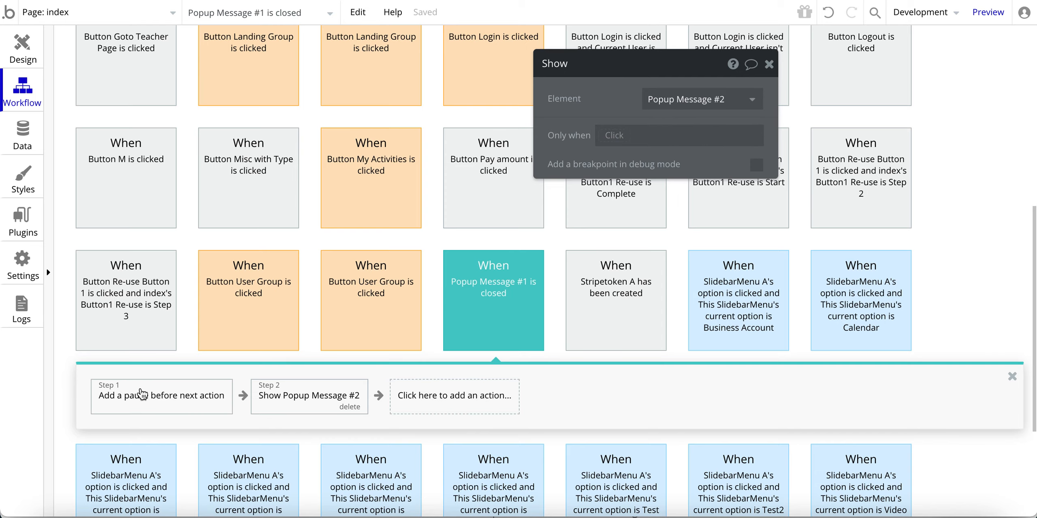
scroll(227, 398, "up", 10)
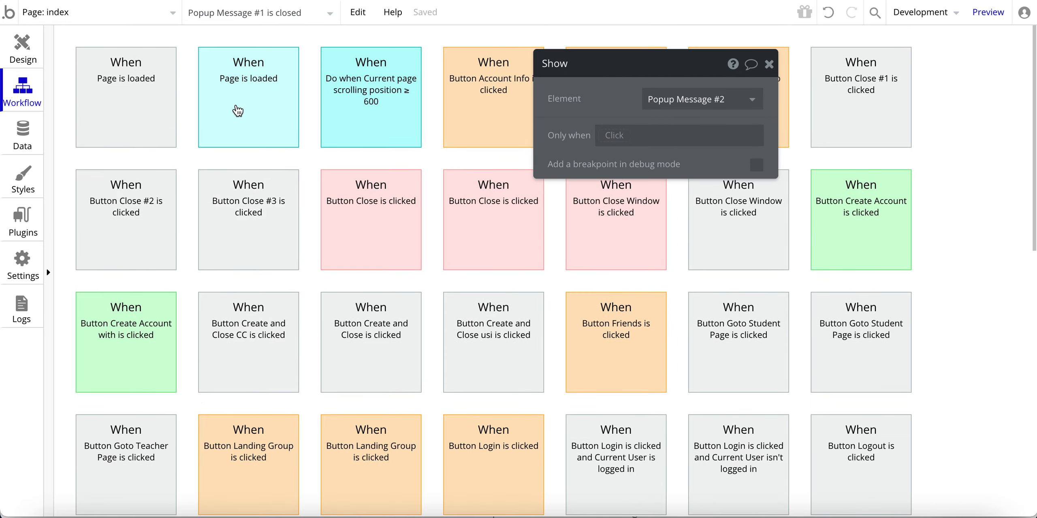
scroll(251, 324, "down", 10)
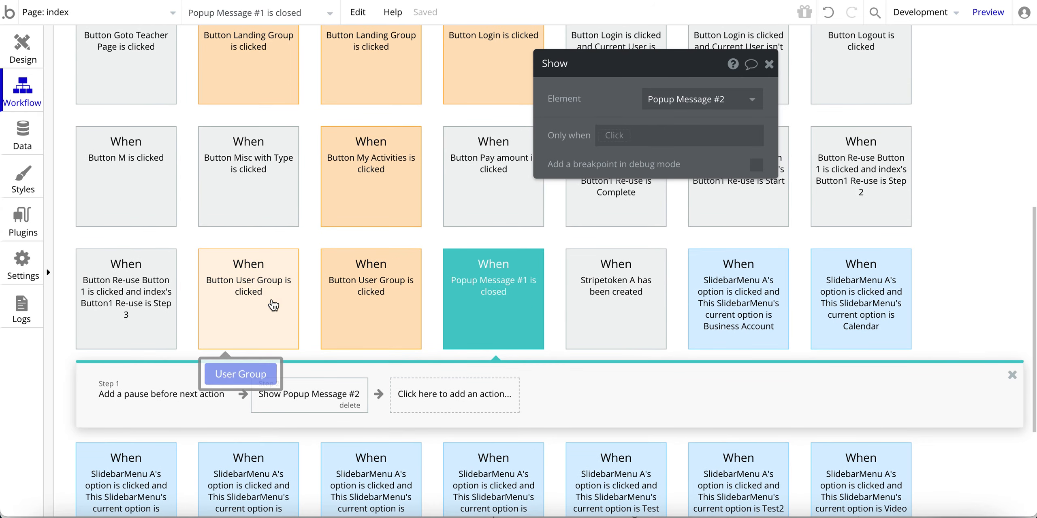
scroll(274, 305, "up", 10)
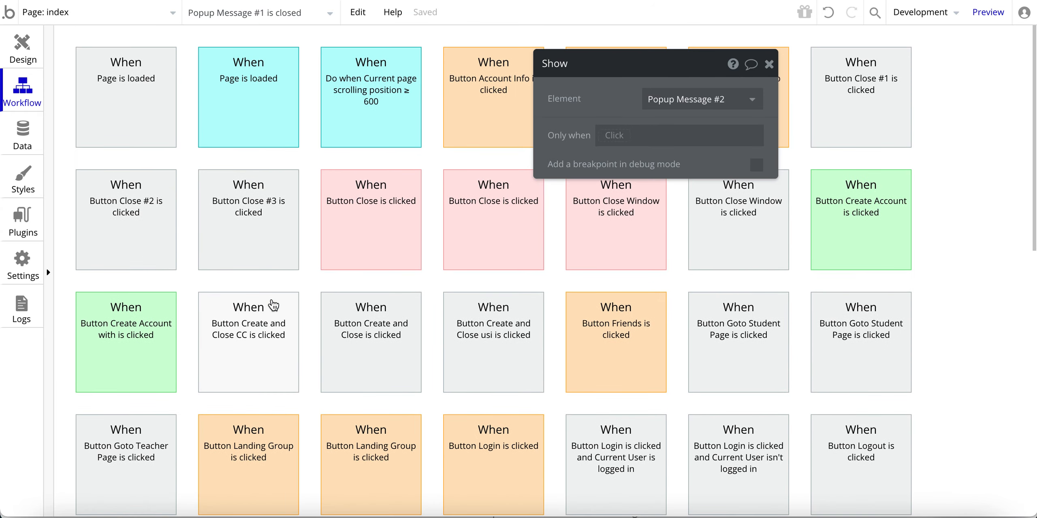
left_click(364, 135)
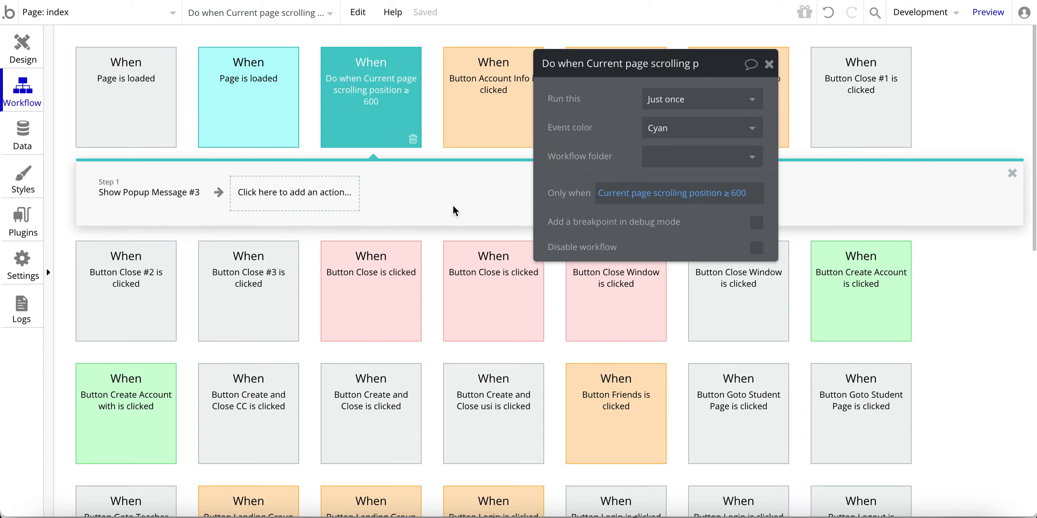
Step: Open the Popup Message #1 is closed event to view its settings and its actions
scroll(452, 206, "down", 12)
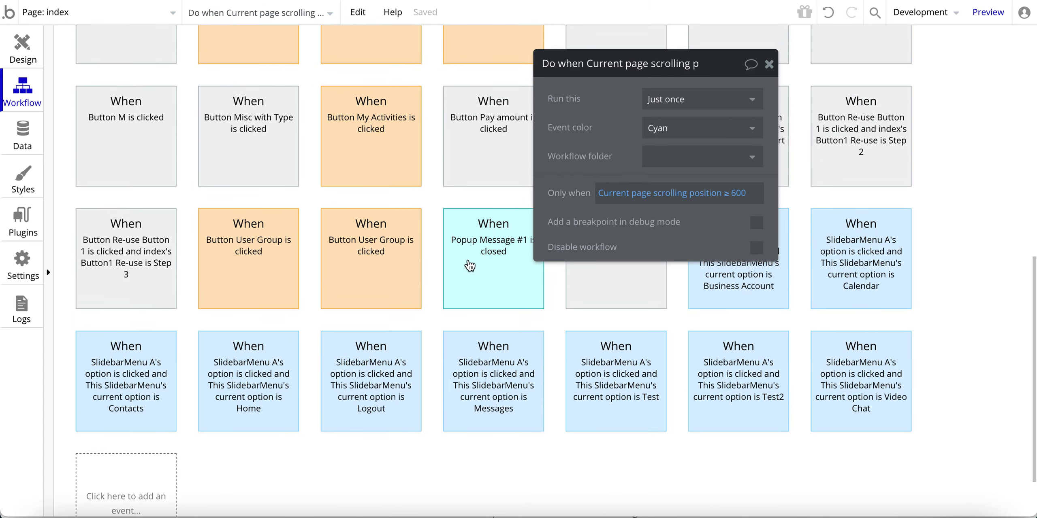
mouse_move(470, 266)
scroll(486, 280, "up", 2)
left_click(495, 301)
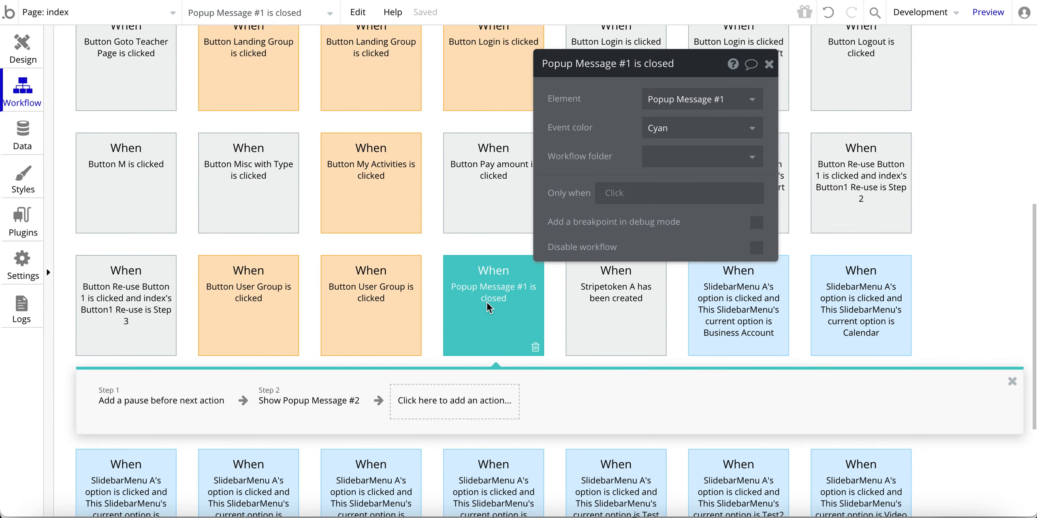
Step: Add a new A popup is closed event for Popup Message #1, then delete it
scroll(454, 348, "down", 5)
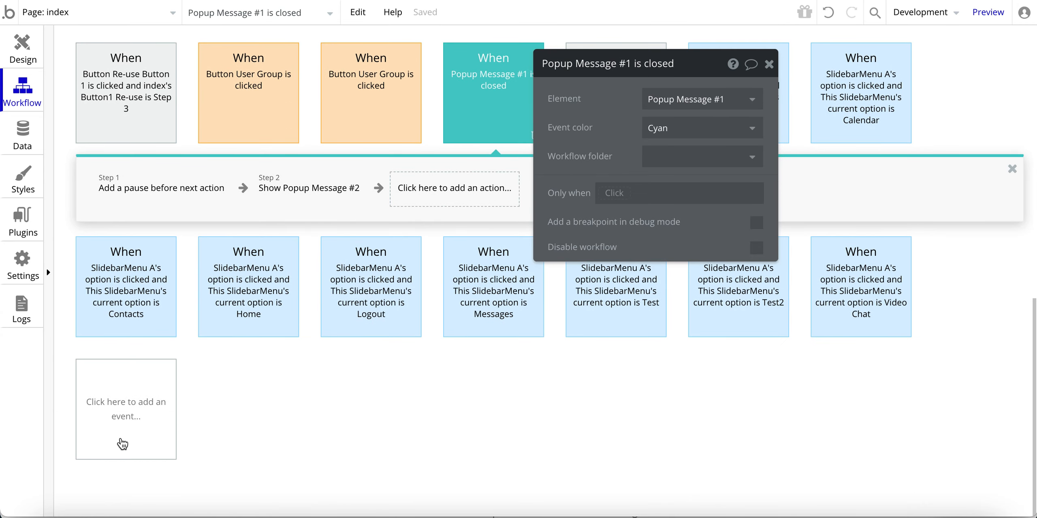
left_click(120, 439)
left_click(124, 417)
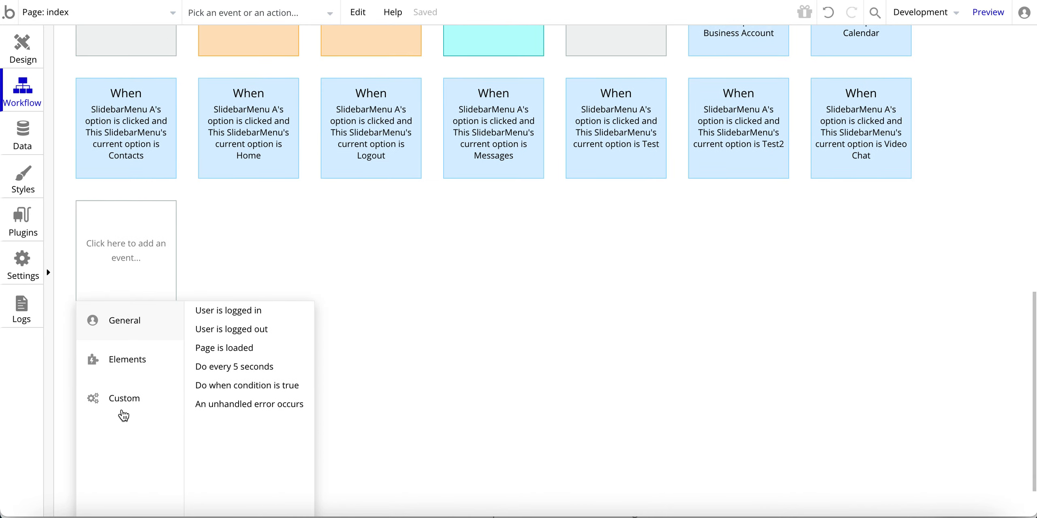
left_click(128, 353)
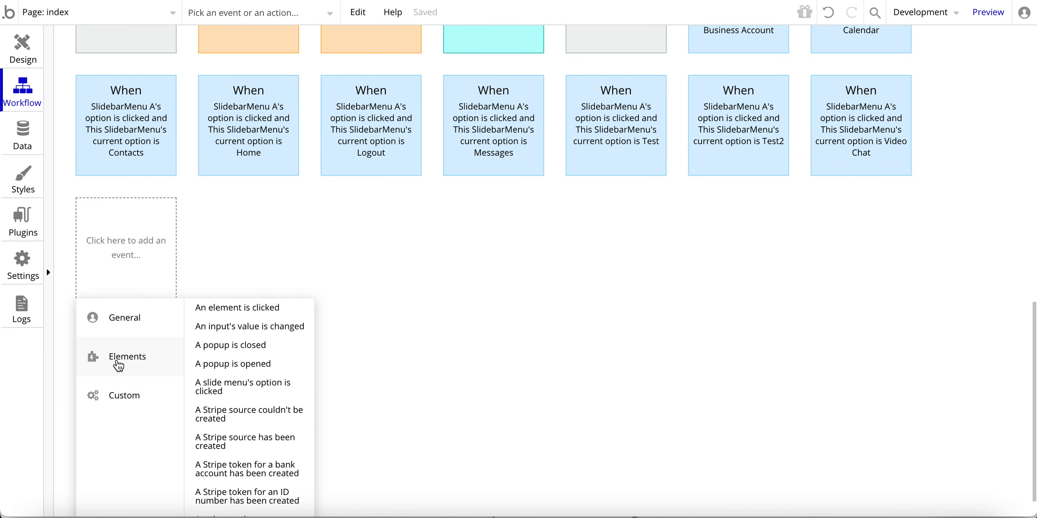
left_click(211, 347)
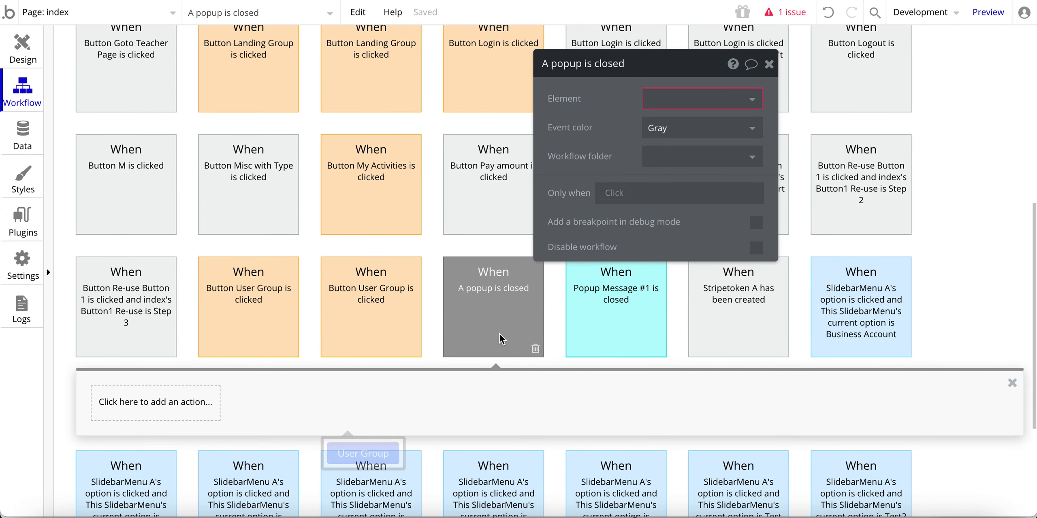
left_click(682, 102)
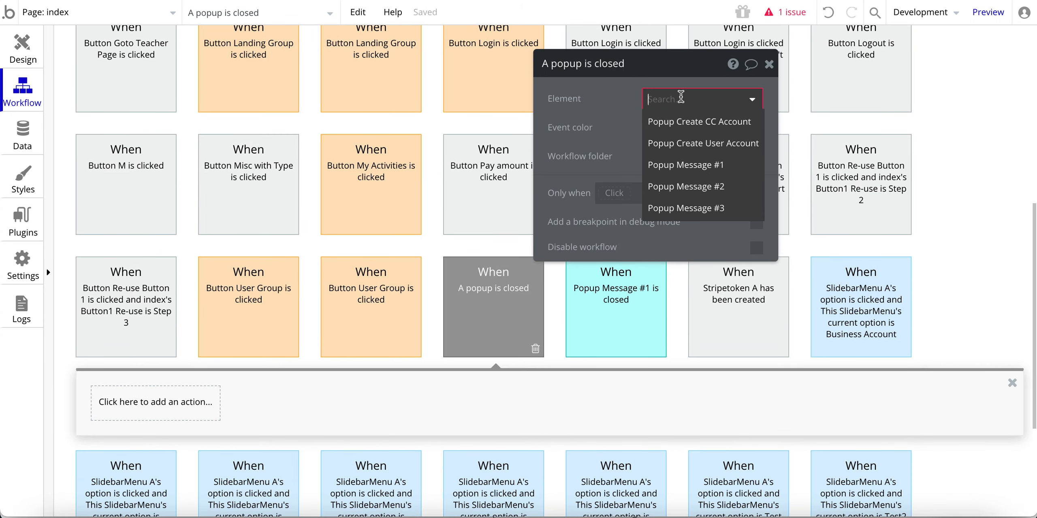
left_click(684, 167)
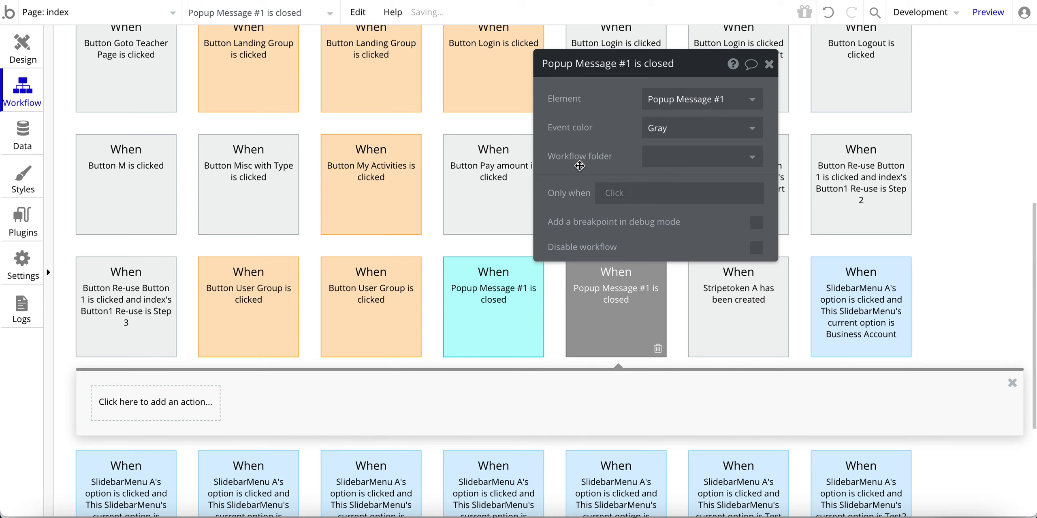
left_click(657, 348)
left_click(641, 442)
Step: Inspect the Popup Message #1 closing event, then the scrolling position event's Run this options and its Show Popup Message #3 action
left_click(495, 332)
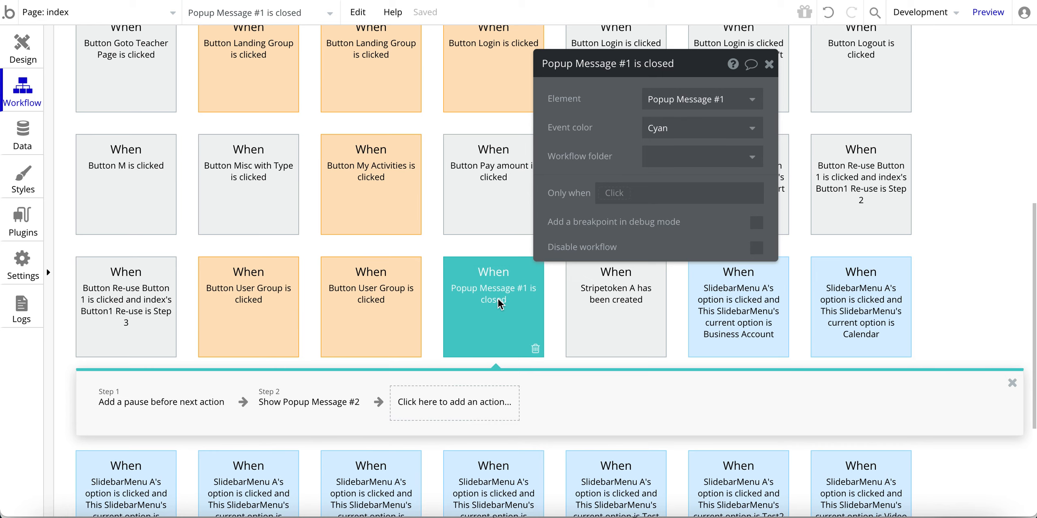
scroll(366, 251, "up", 10)
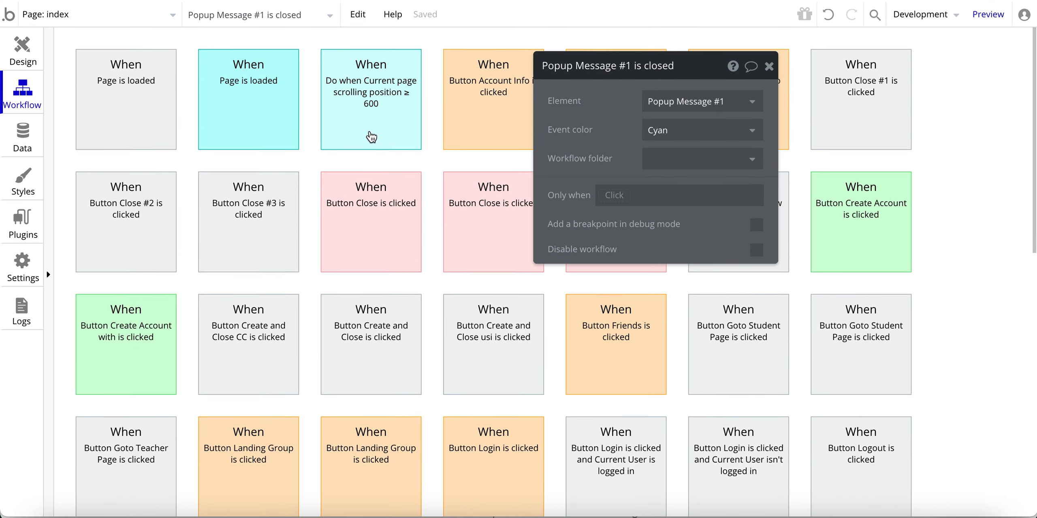
left_click(371, 136)
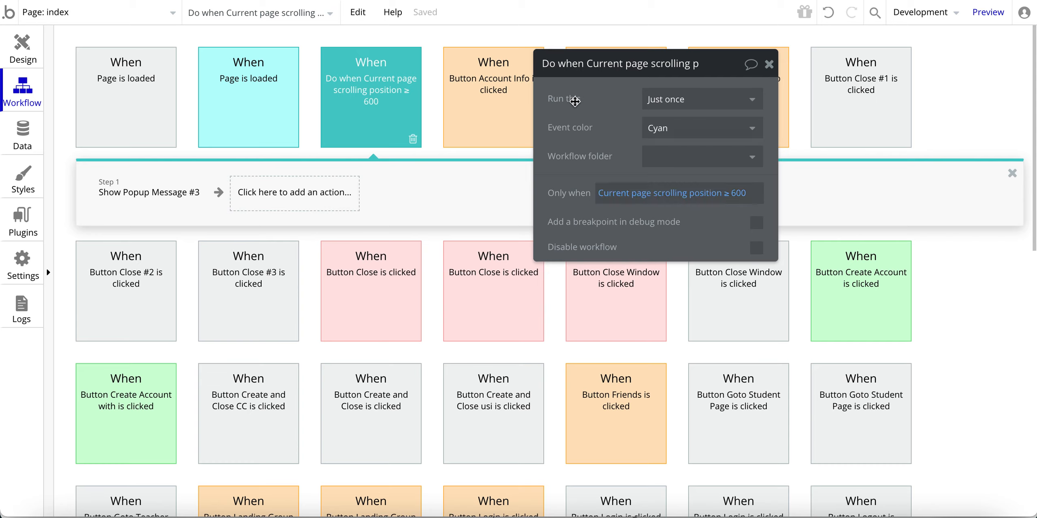
left_click(675, 101)
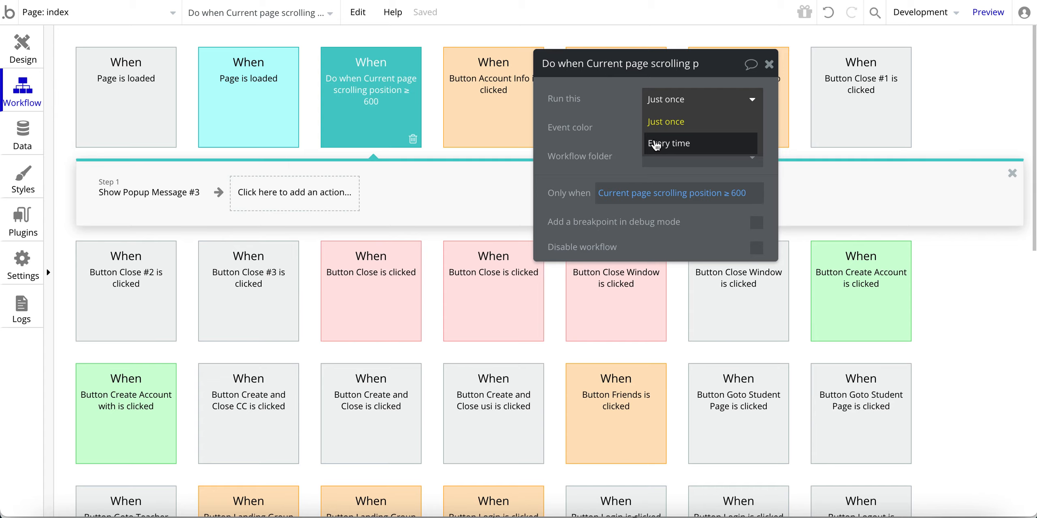
left_click(609, 130)
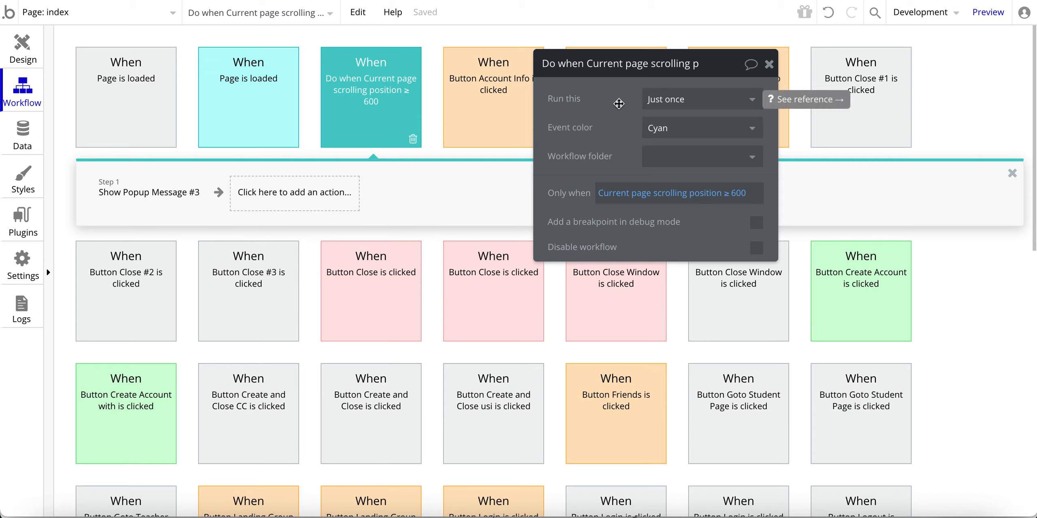
left_click(704, 99)
left_click(619, 110)
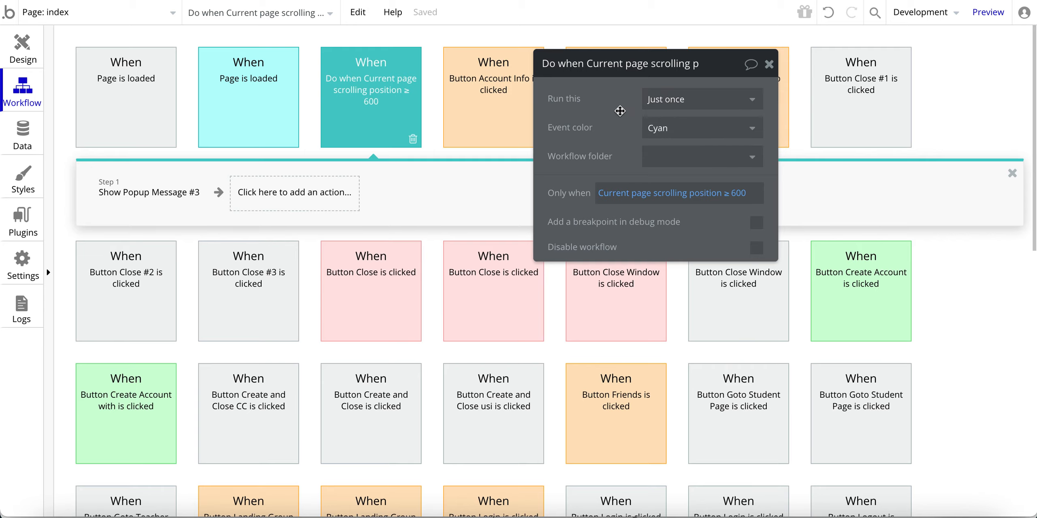
left_click(140, 199)
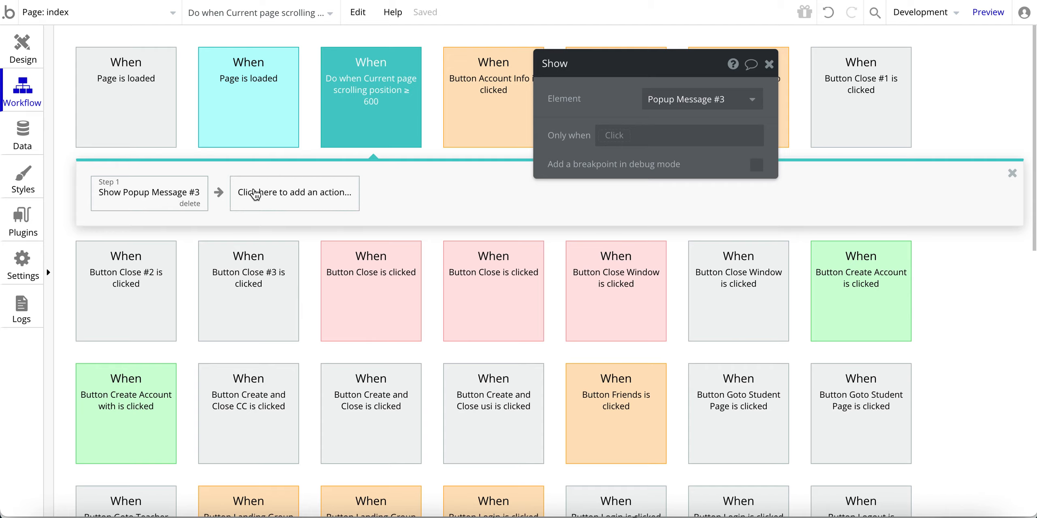
Step: Add a second Show action for Popup Message #3 to the scrolling position event, then delete it
left_click(313, 197)
mouse_move(279, 430)
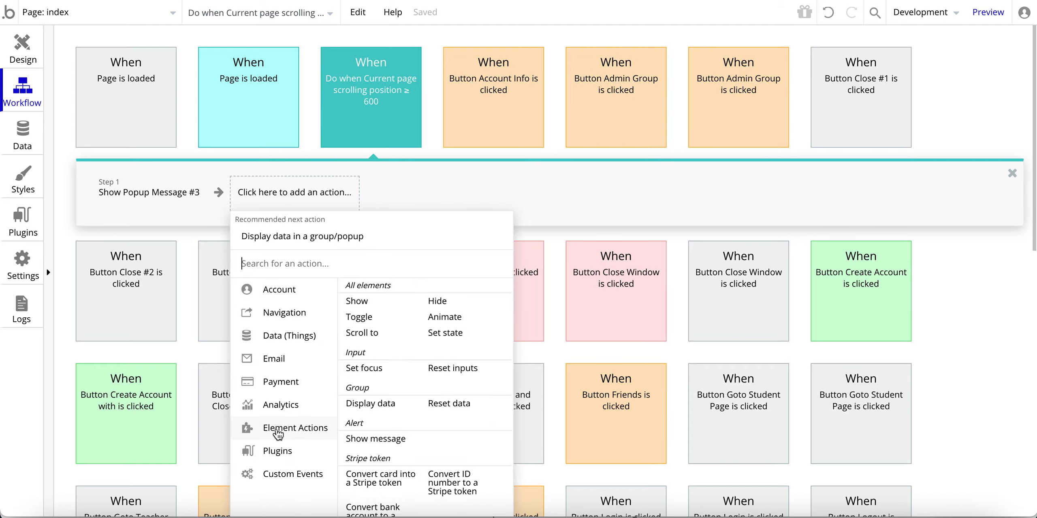
left_click(359, 305)
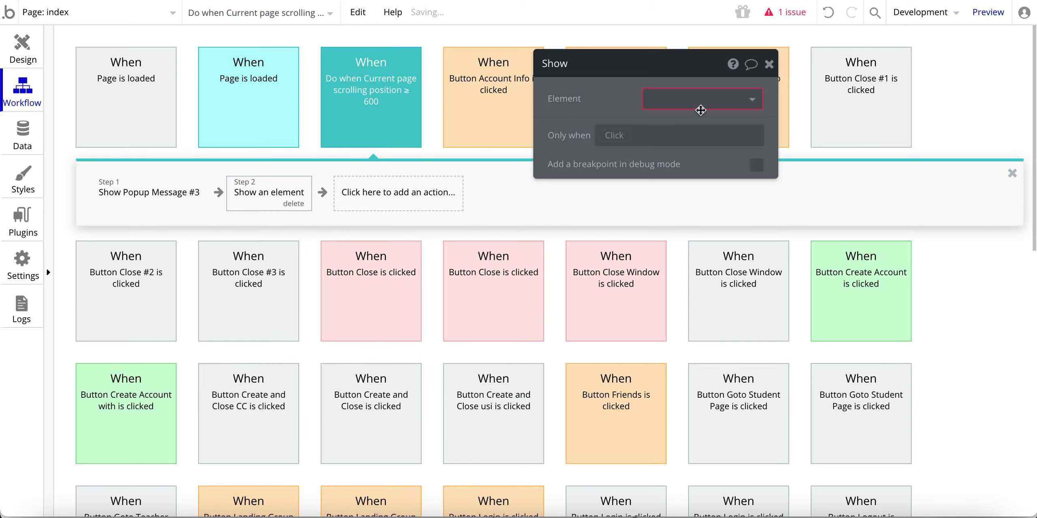
left_click(686, 100)
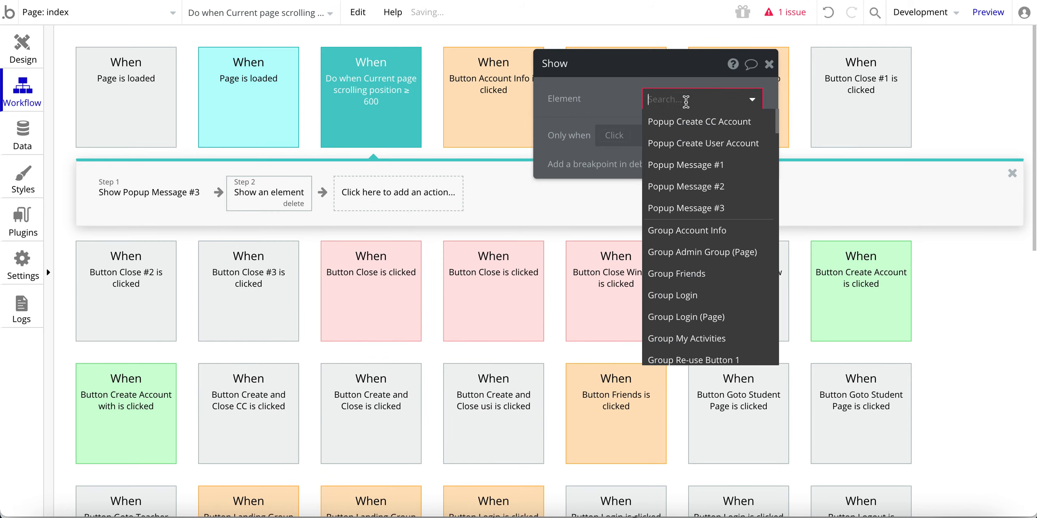
left_click(680, 208)
left_click(324, 204)
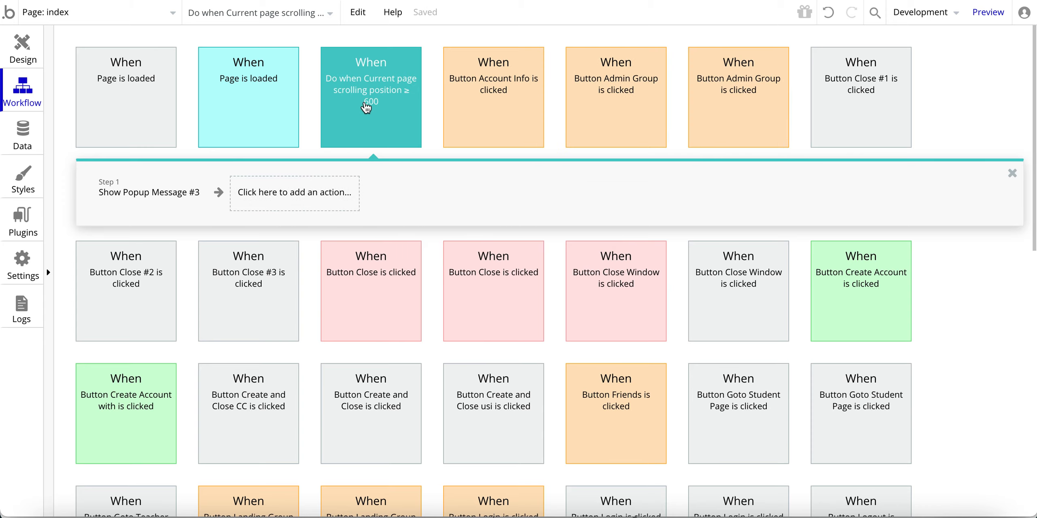
Step: Add a new Do when condition is true event to the index page's workflows
scroll(367, 107, "down", 15)
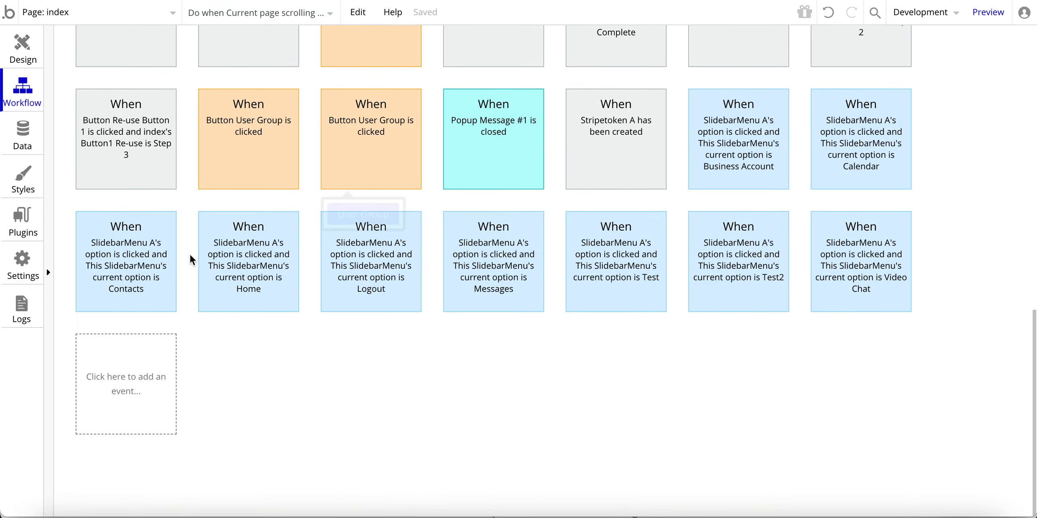
left_click(138, 382)
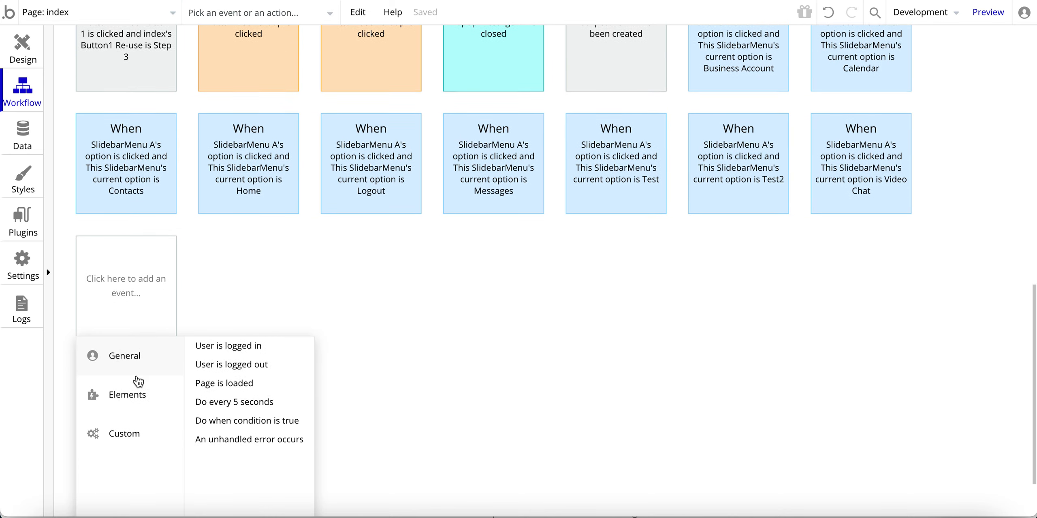
mouse_move(136, 382)
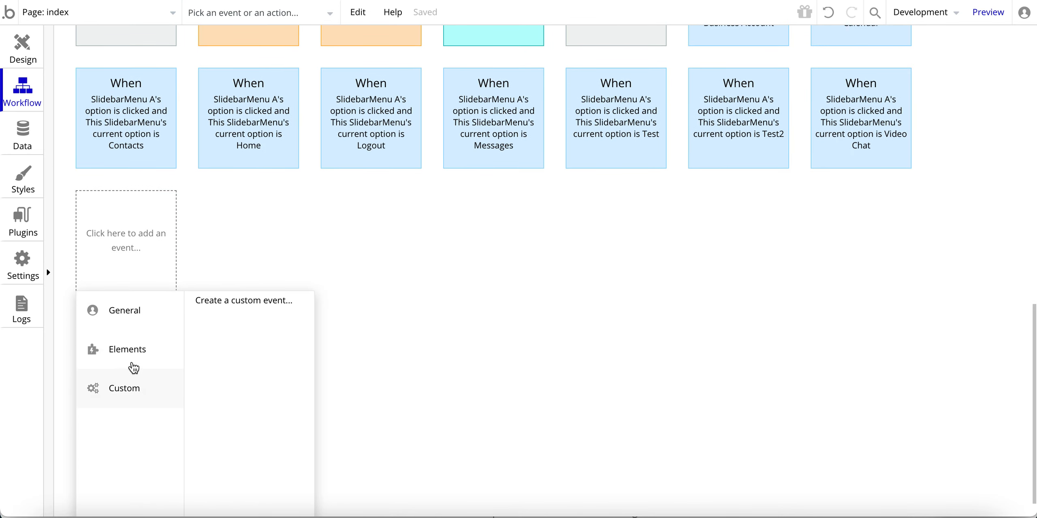
mouse_move(120, 317)
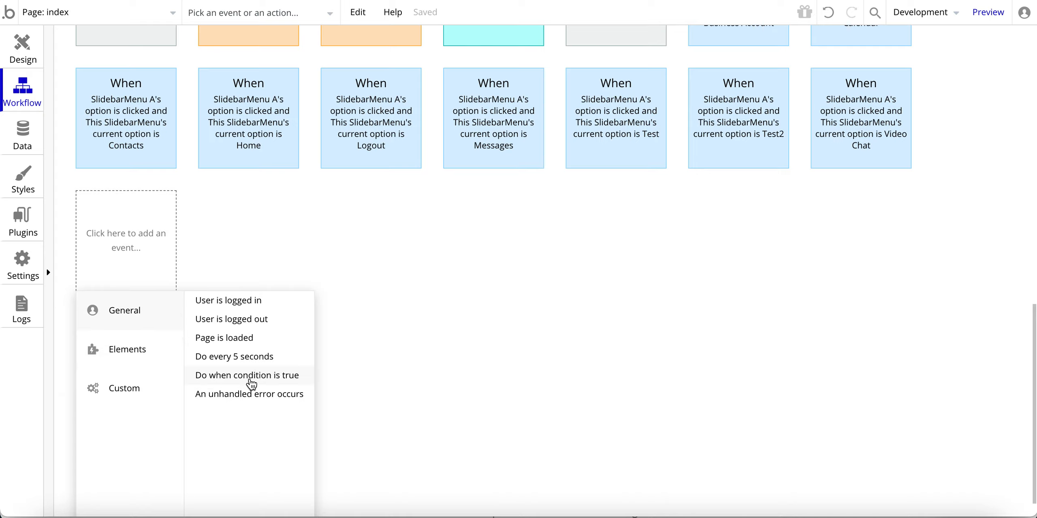
left_click(251, 377)
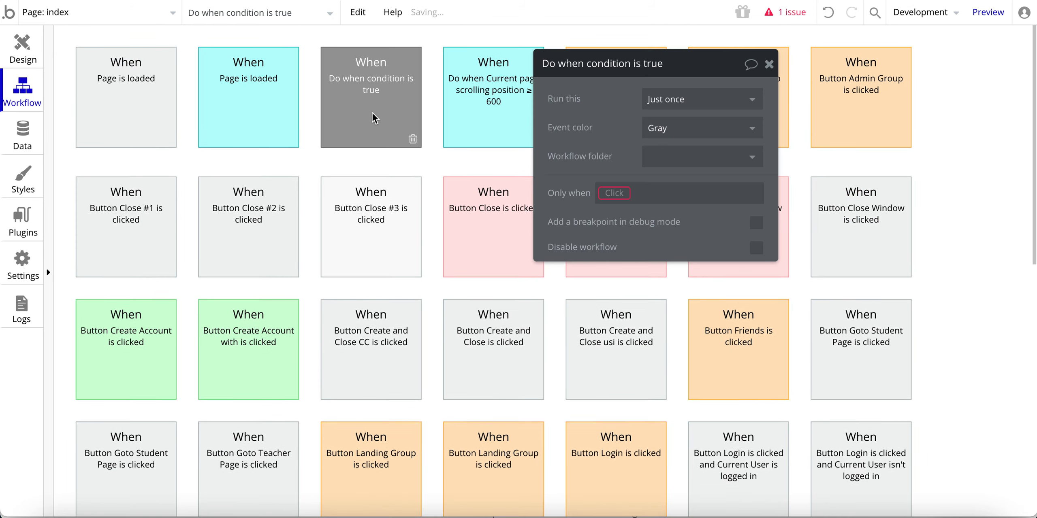
Step: Set the new event's Only when condition to Current page scrolling position ≥ 600
left_click(607, 192)
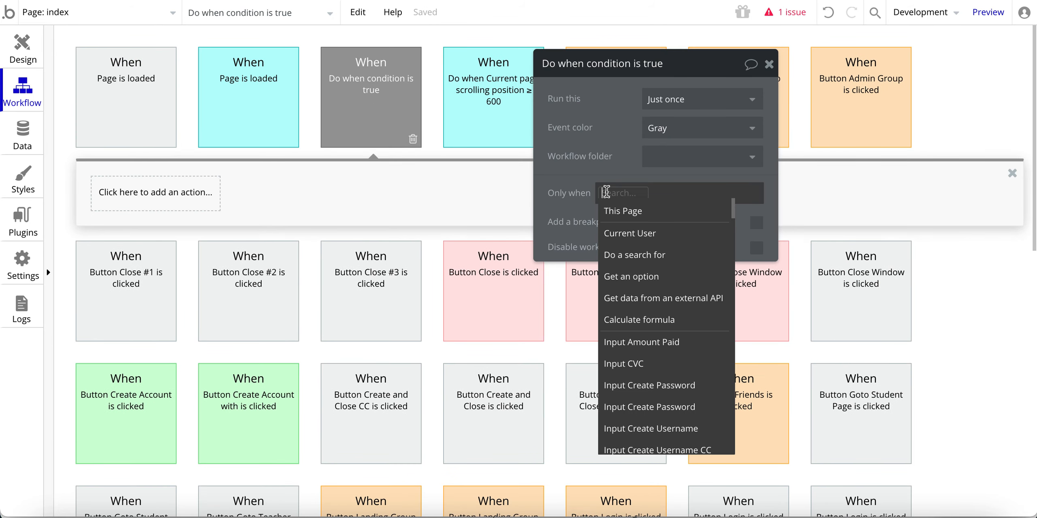
scroll(622, 262, "down", 4)
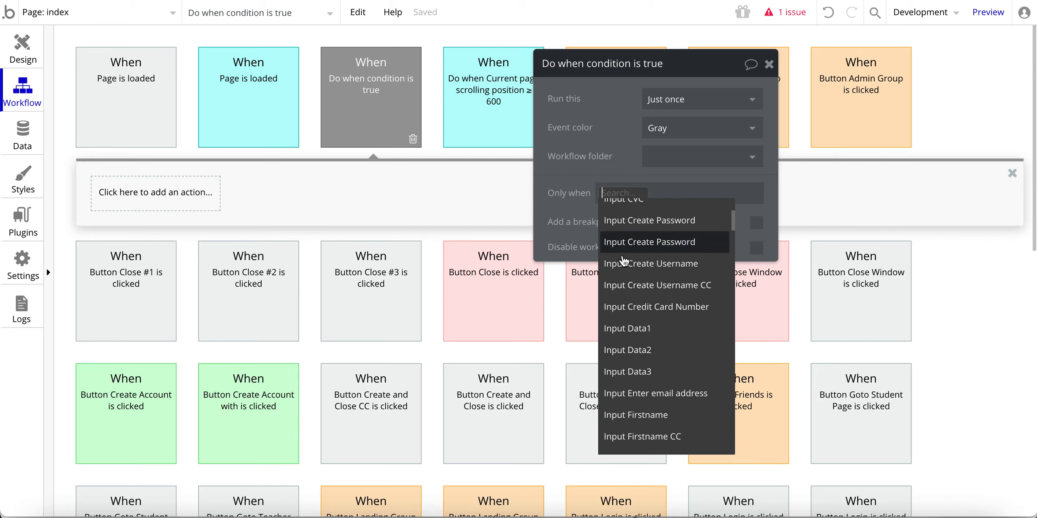
scroll(623, 262, "down", 10)
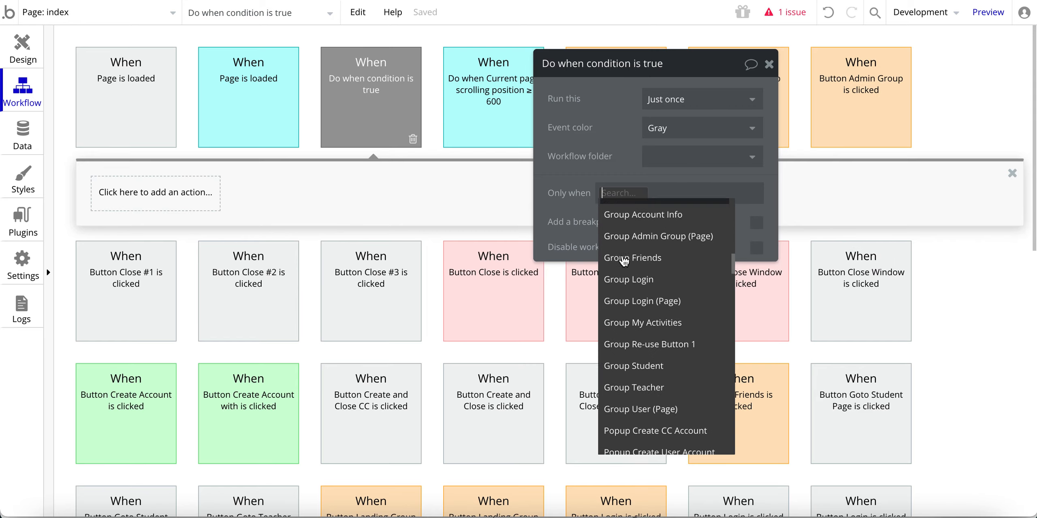
scroll(623, 261, "down", 15)
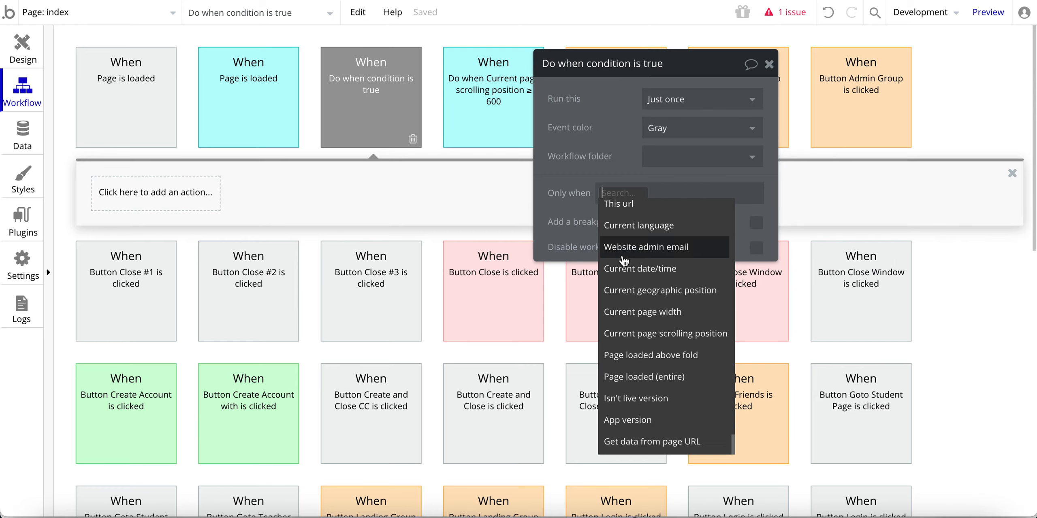
scroll(624, 263, "up", 1)
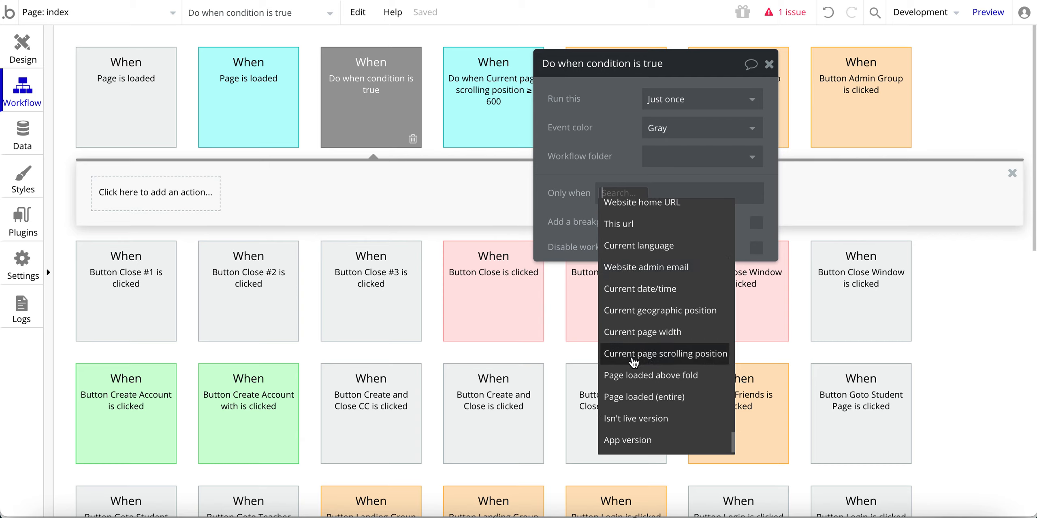
left_click(678, 354)
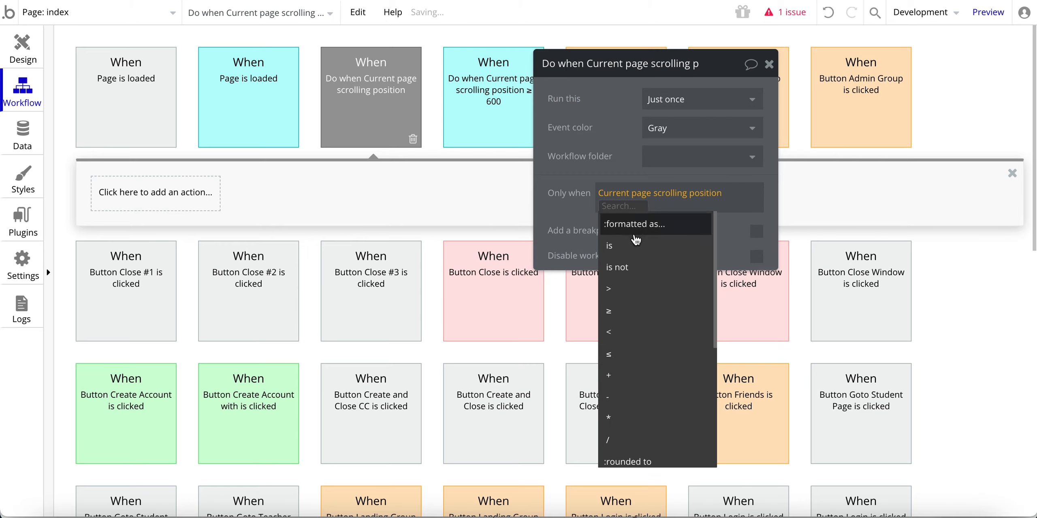
left_click(609, 319)
type("600")
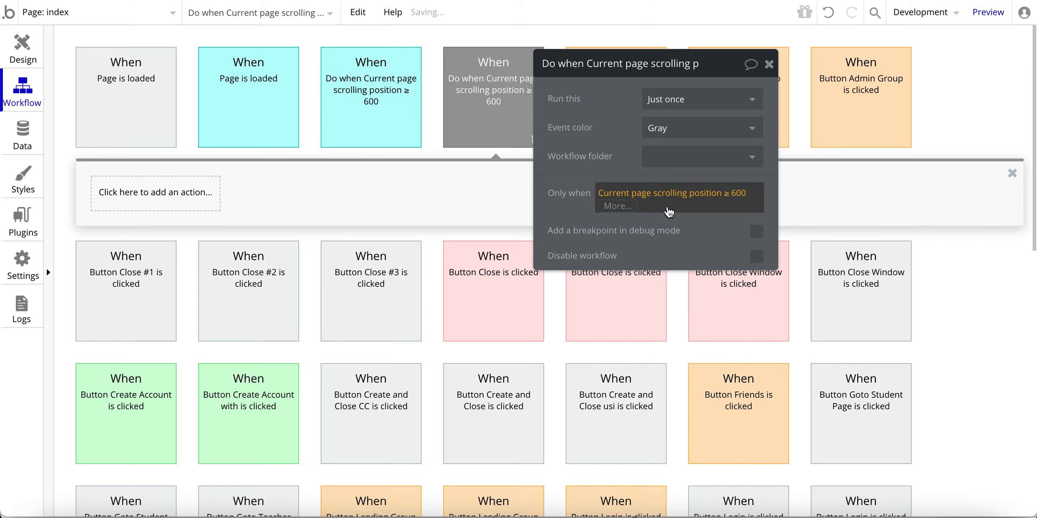
Step: Review the scrolling condition of the new gray event and move its property editor clear of the event card
left_click(738, 197)
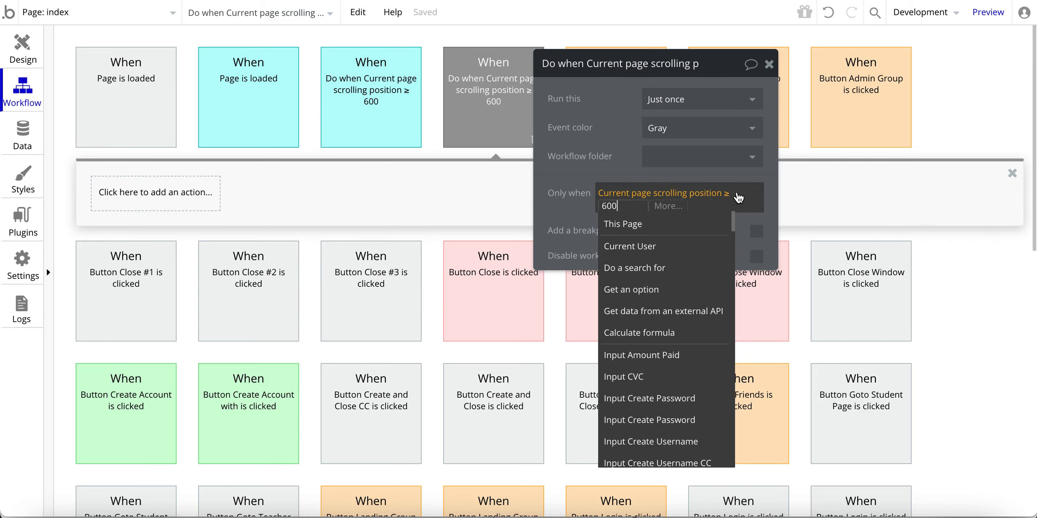
left_click(575, 217)
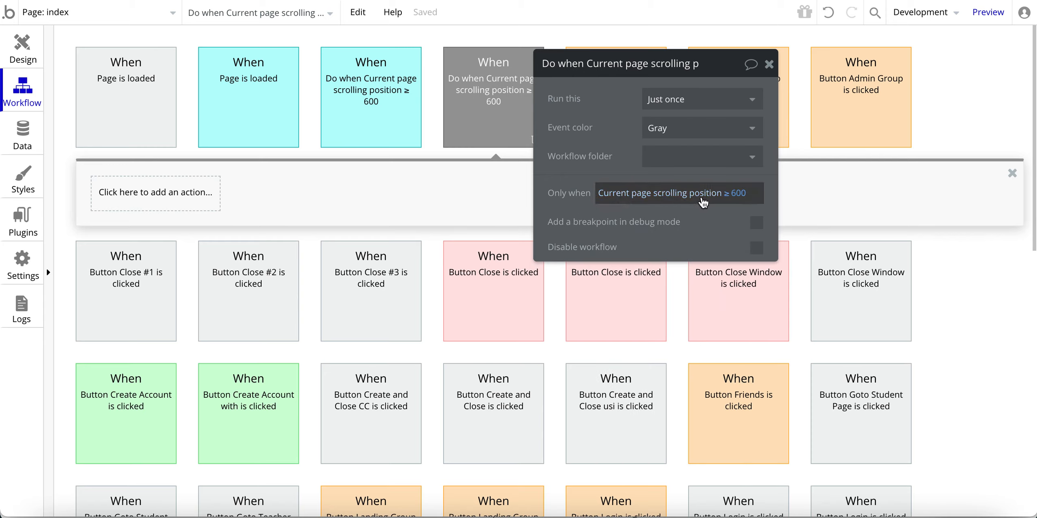
left_click(624, 195)
key("Escape")
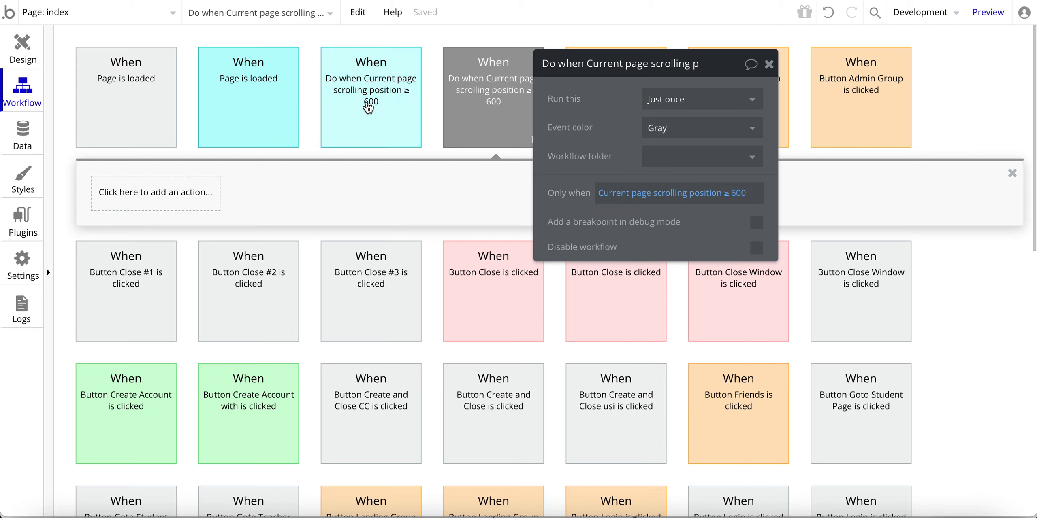
left_click_drag(597, 159, 680, 167)
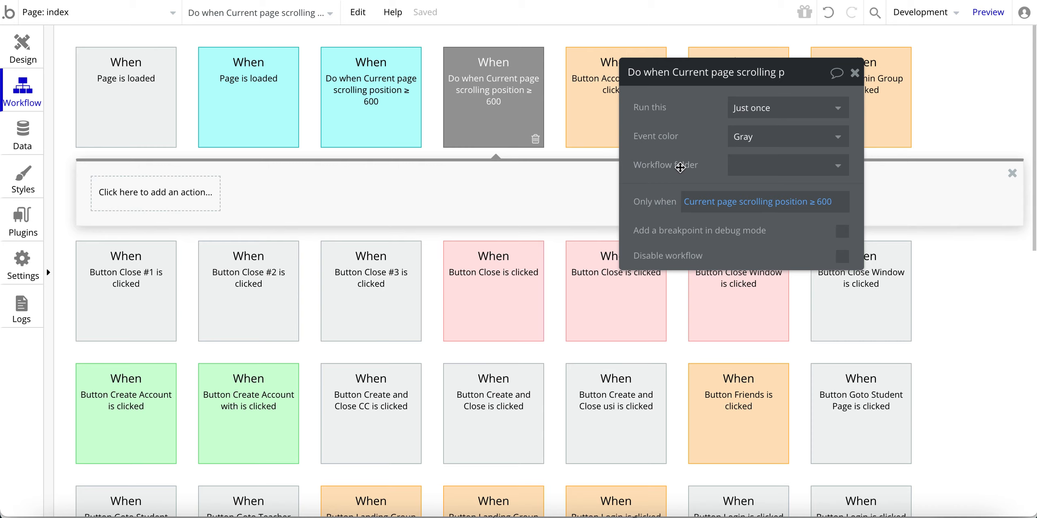
Step: Add a Show action for Popup Message #3 to the gray scrolling position event
left_click(140, 192)
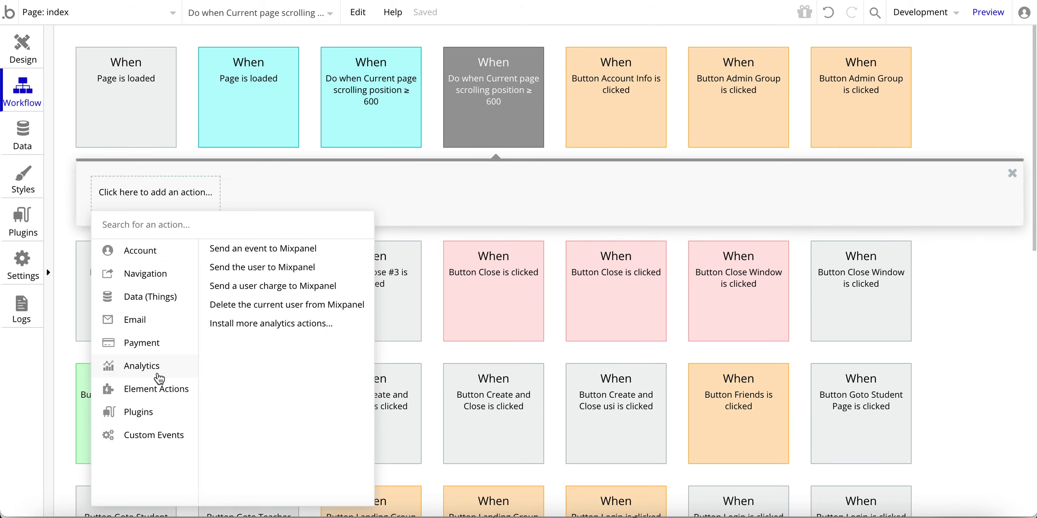
left_click(218, 262)
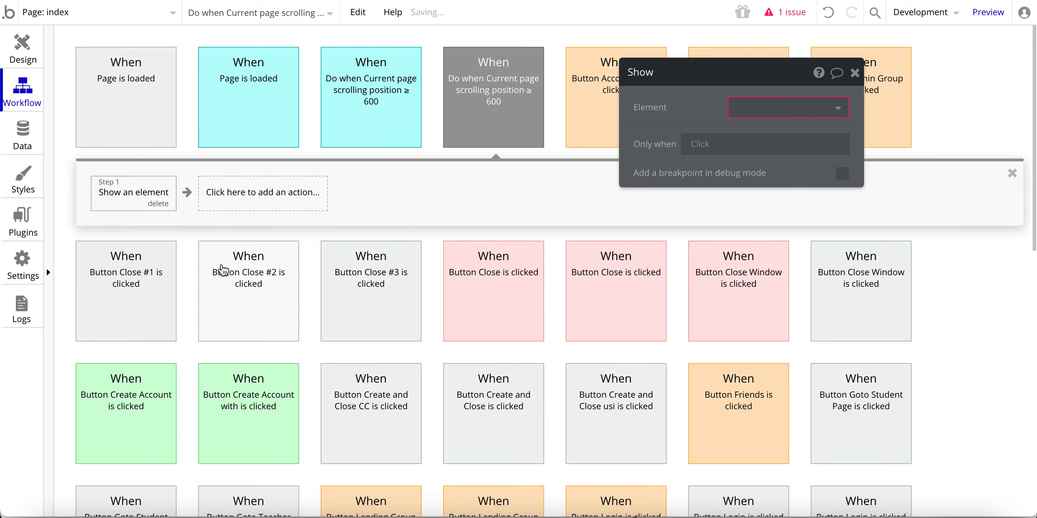
left_click(772, 102)
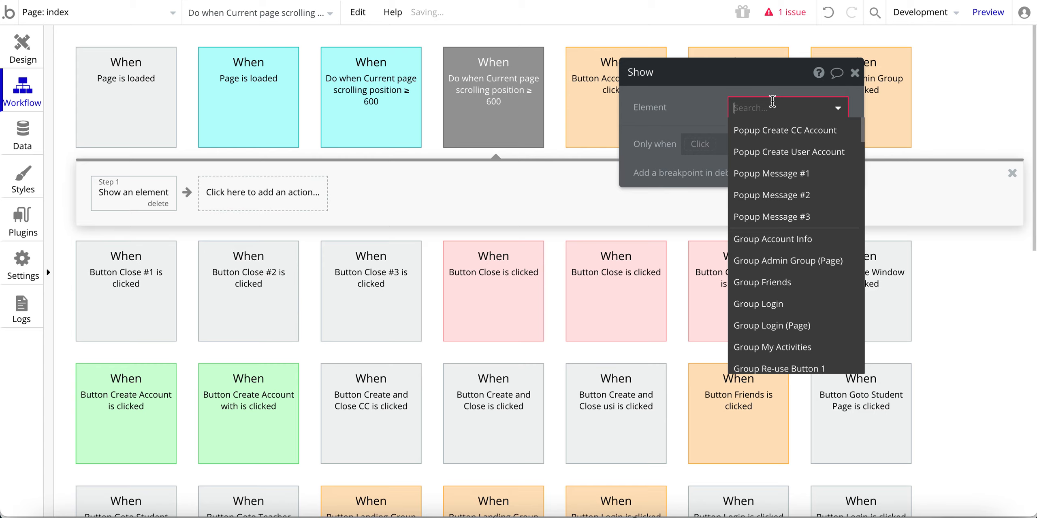
left_click(771, 217)
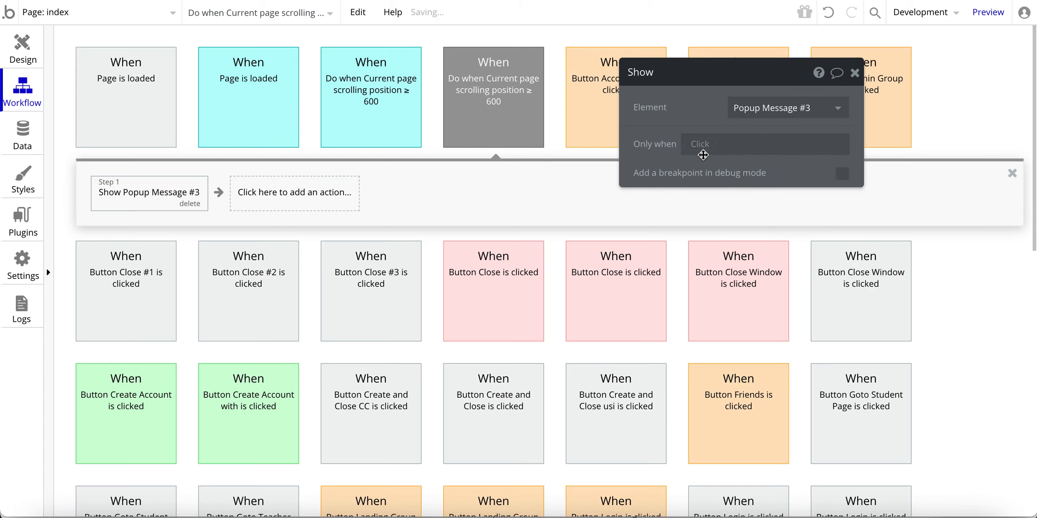
Step: Delete the gray scrolling position event and select the cyan scrolling position event
left_click(515, 112)
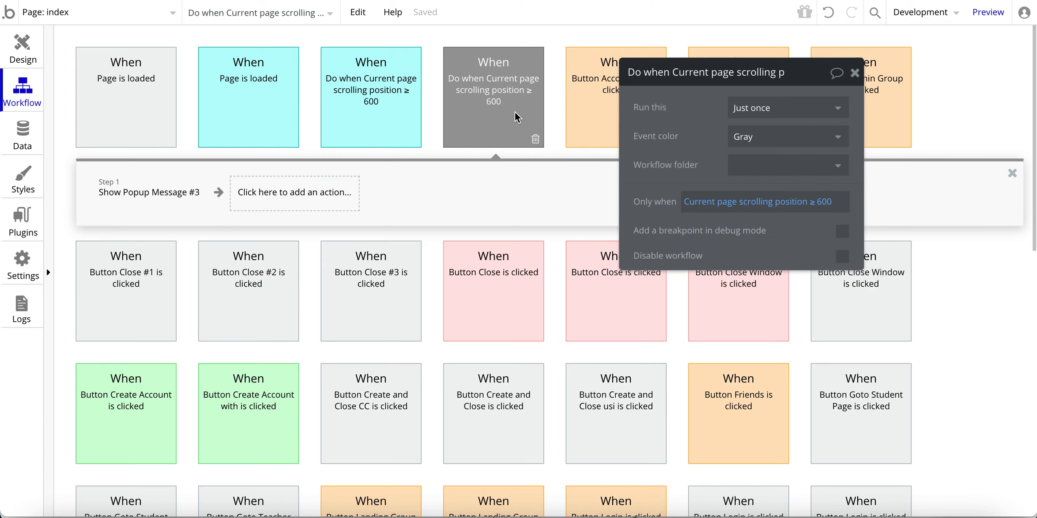
left_click(536, 140)
left_click(384, 138)
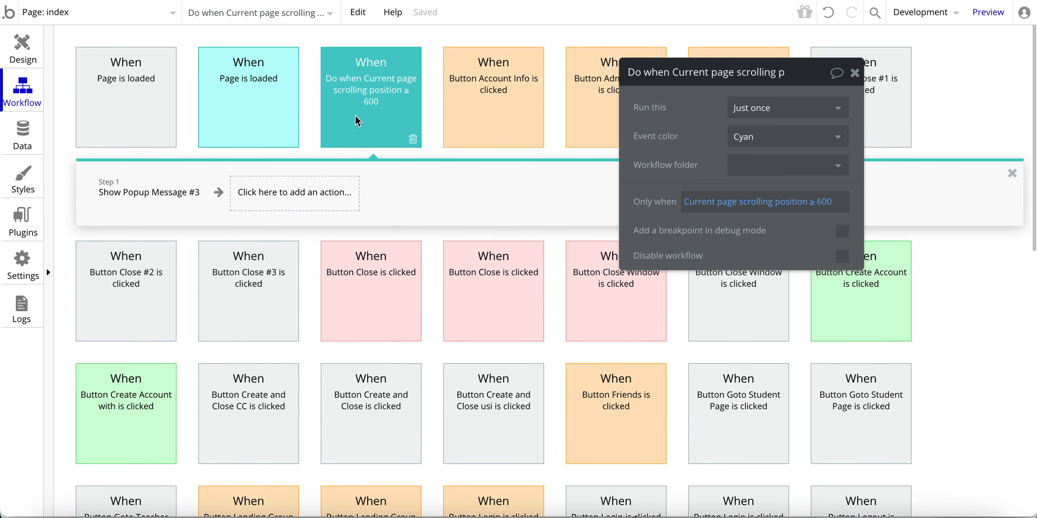
Step: Examine how the index page's workflow events are grouped by event color
scroll(392, 290, "down", 5)
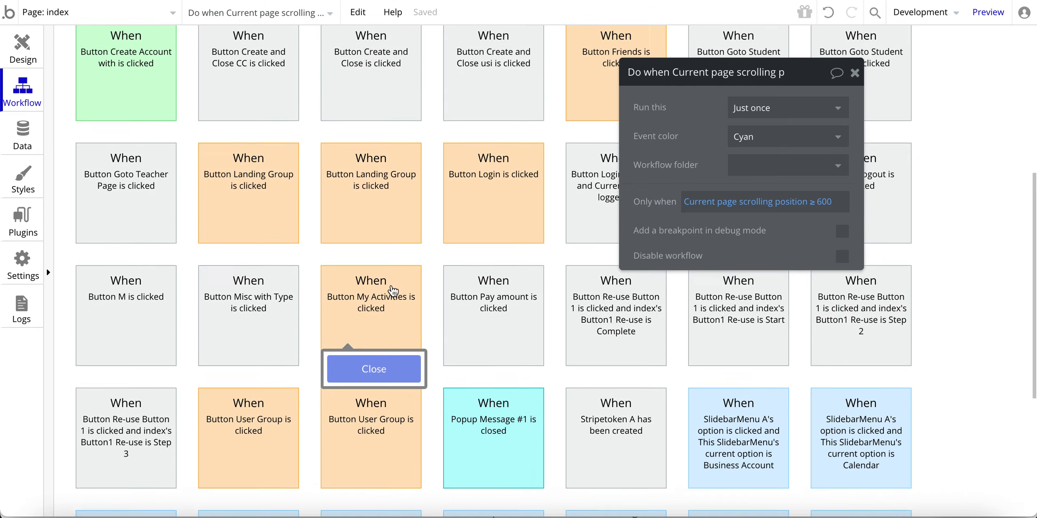
scroll(391, 283, "down", 3)
scroll(389, 275, "up", 5)
scroll(389, 243, "down", 4)
scroll(390, 264, "up", 6)
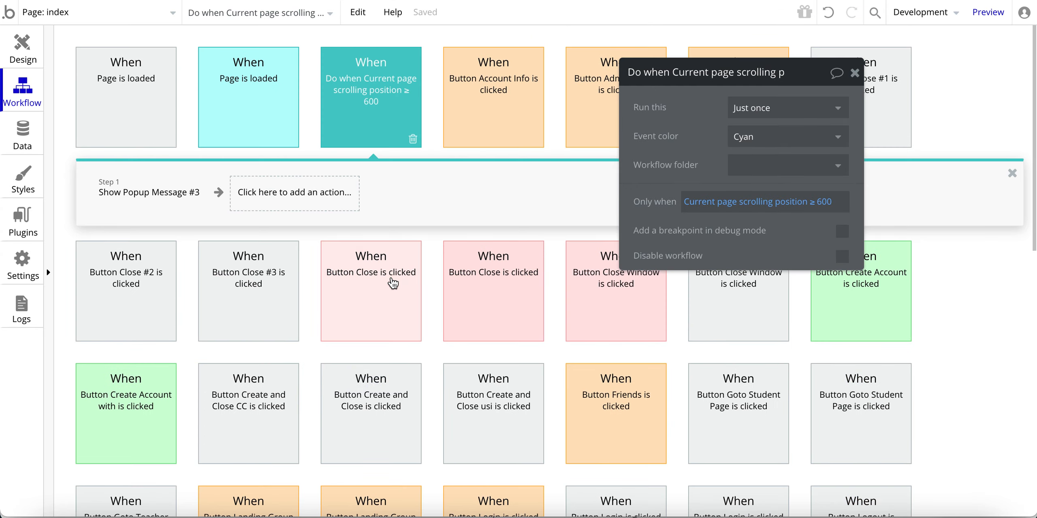
scroll(392, 283, "down", 10)
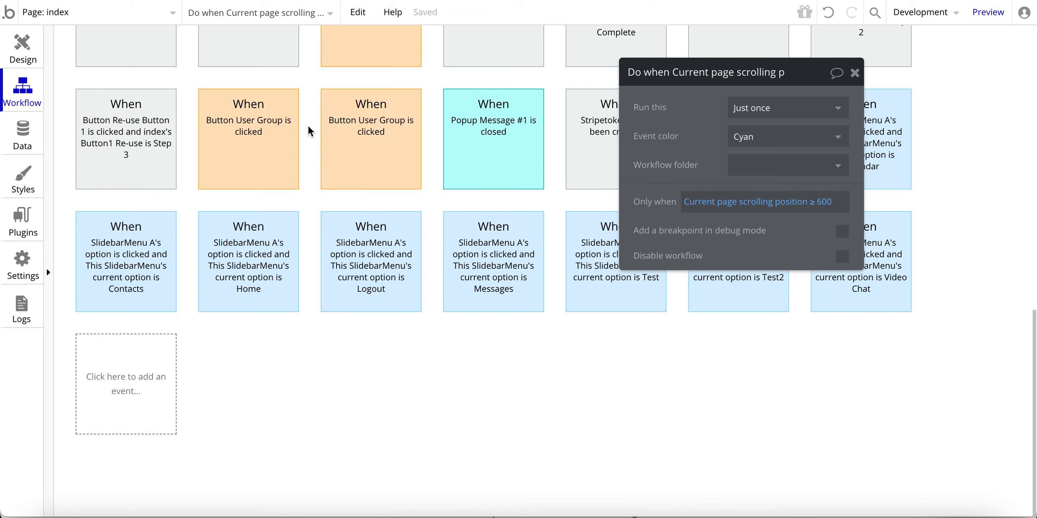
scroll(307, 128, "up", 9)
scroll(309, 130, "up", 7)
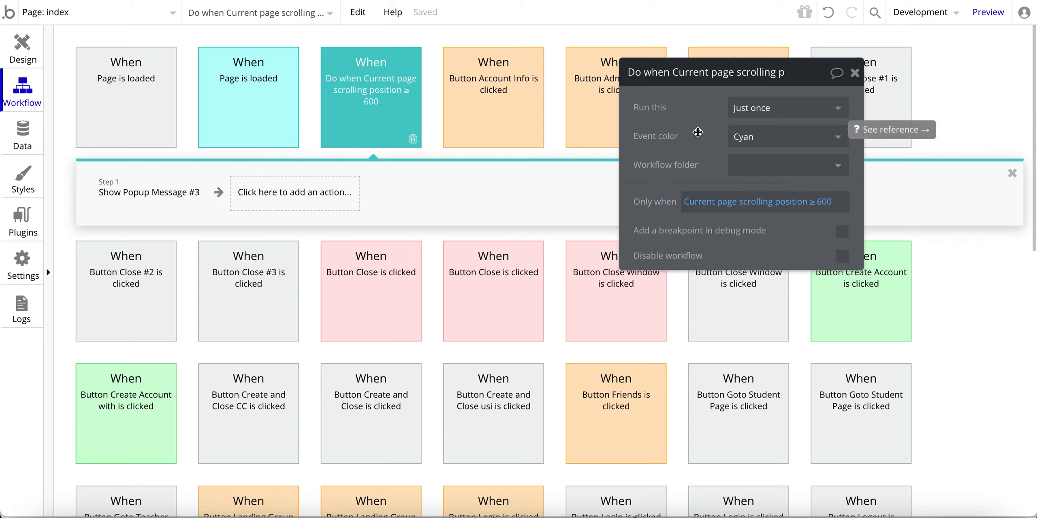
Step: Set the scrolling position event's color to Gray and compare its card with the other workflow events
left_click(751, 138)
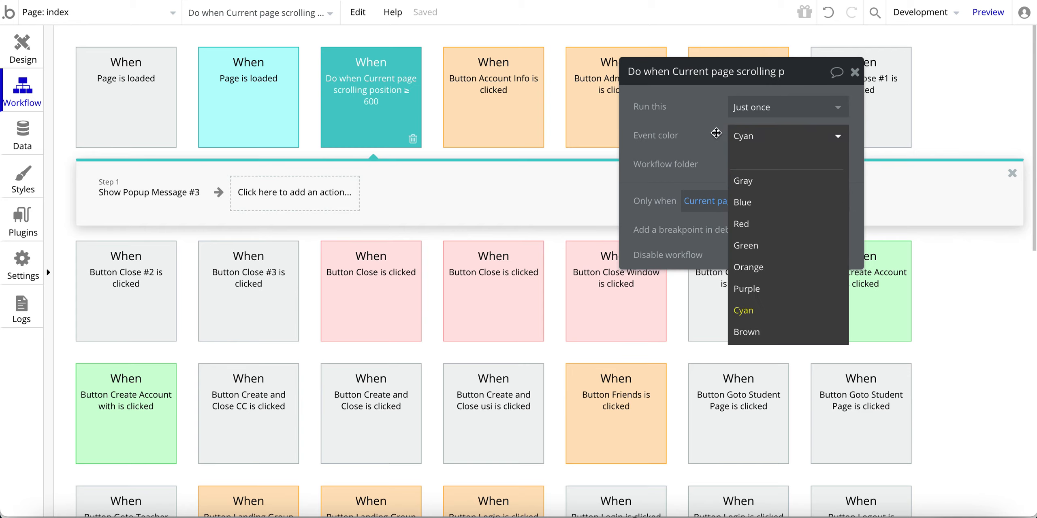
left_click_drag(695, 133, 618, 132)
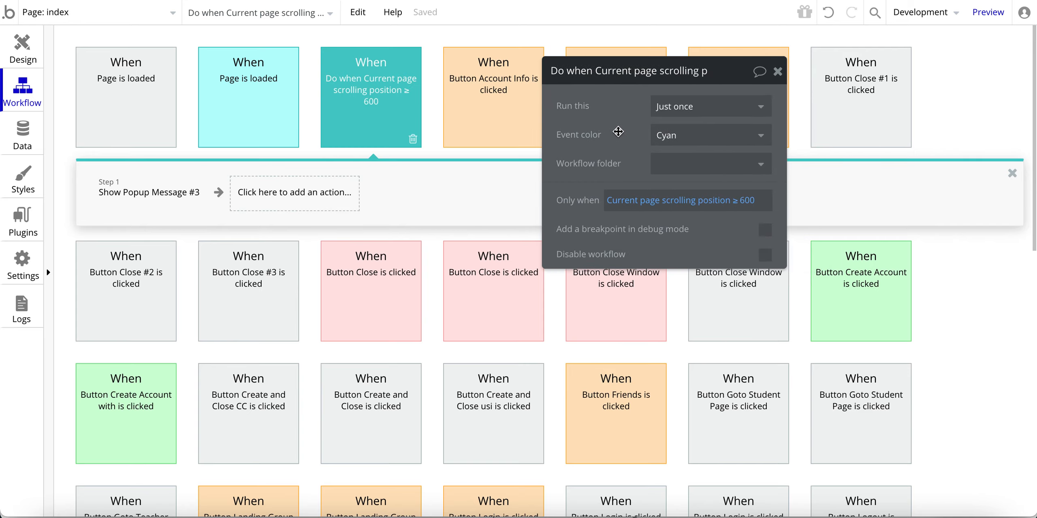
left_click(675, 142)
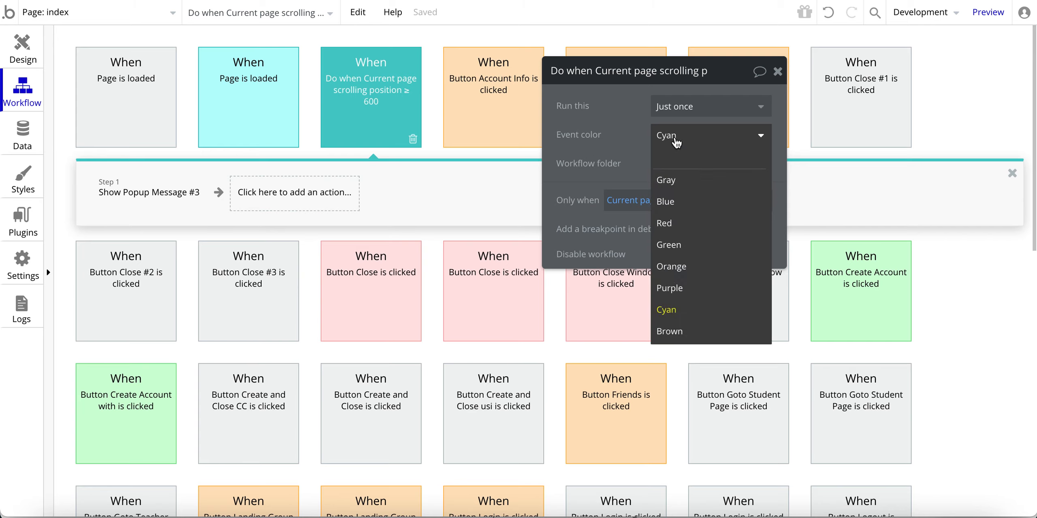
left_click(680, 179)
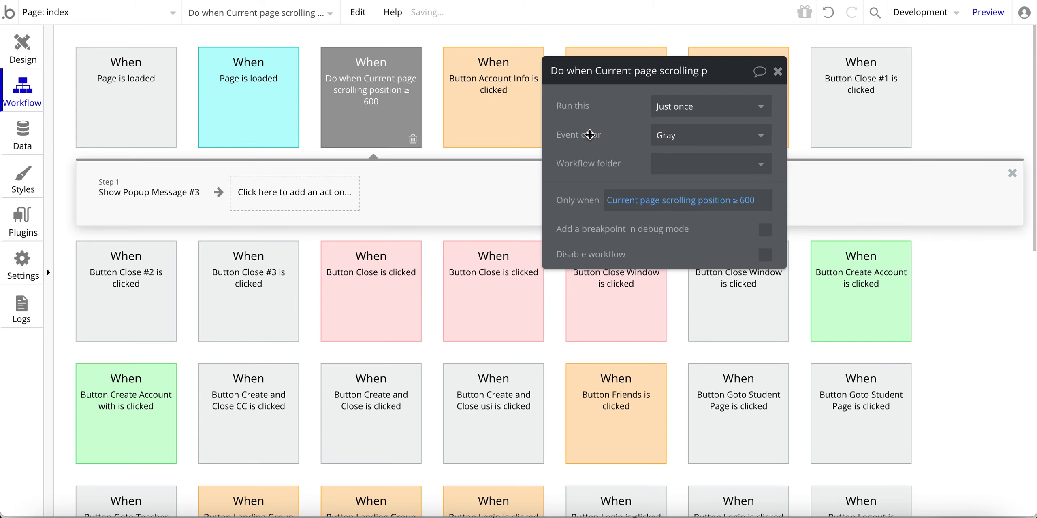
left_click(488, 104)
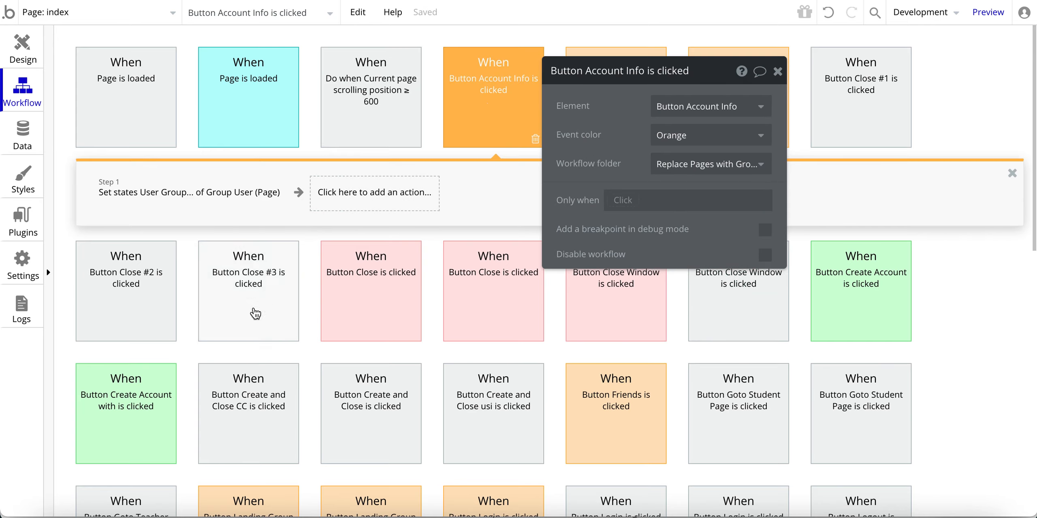
scroll(336, 361, "down", 8)
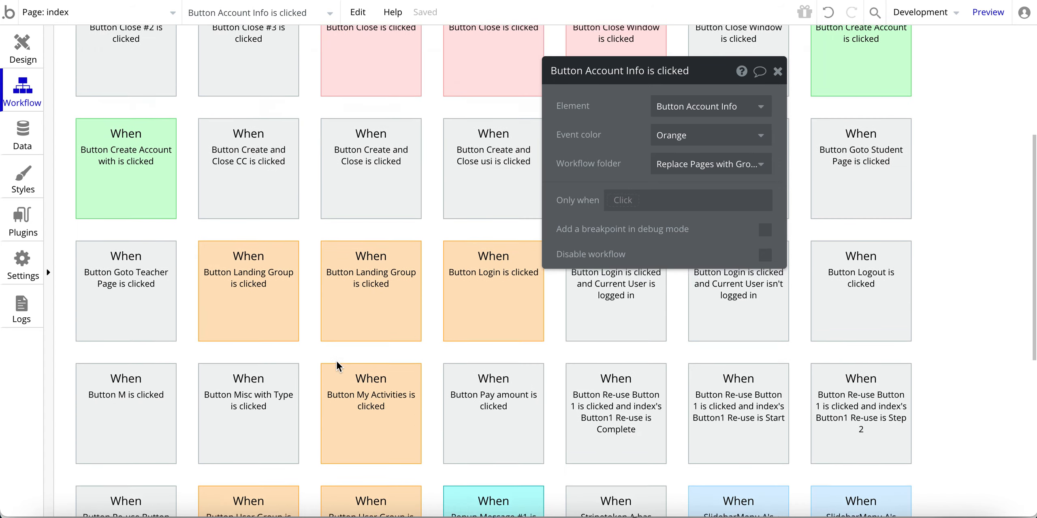
scroll(337, 361, "up", 8)
Step: Set the scrolling position event's color to Cyan
left_click(362, 73)
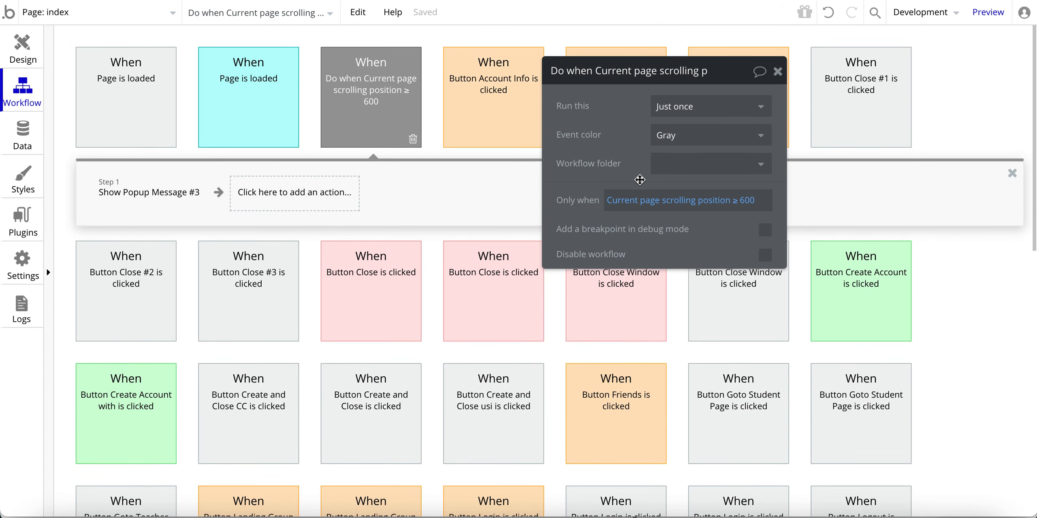
left_click(684, 135)
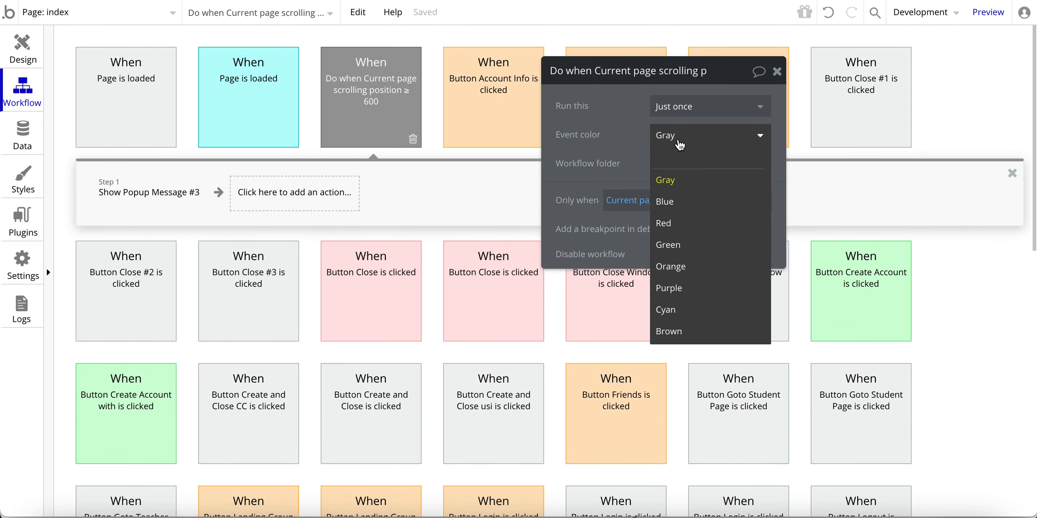
left_click(683, 318)
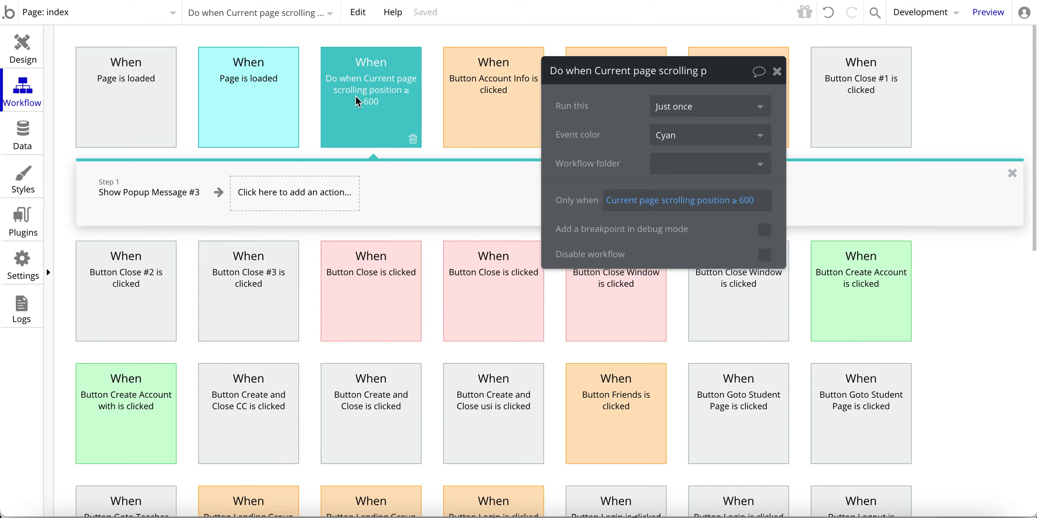
Step: Review the cyan Page is loaded and Popup Message #1 is closed events
left_click(222, 119)
scroll(310, 213, "down", 10)
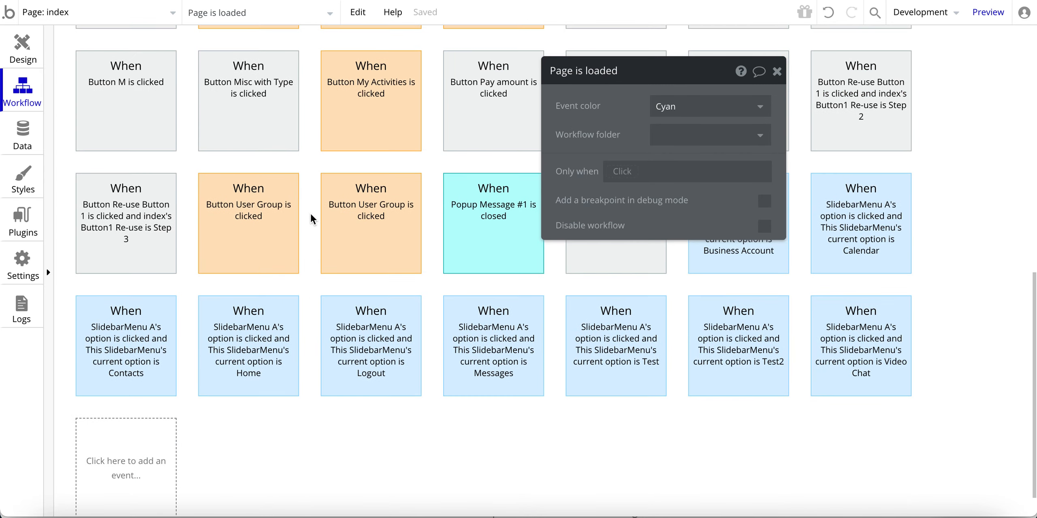
left_click(515, 269)
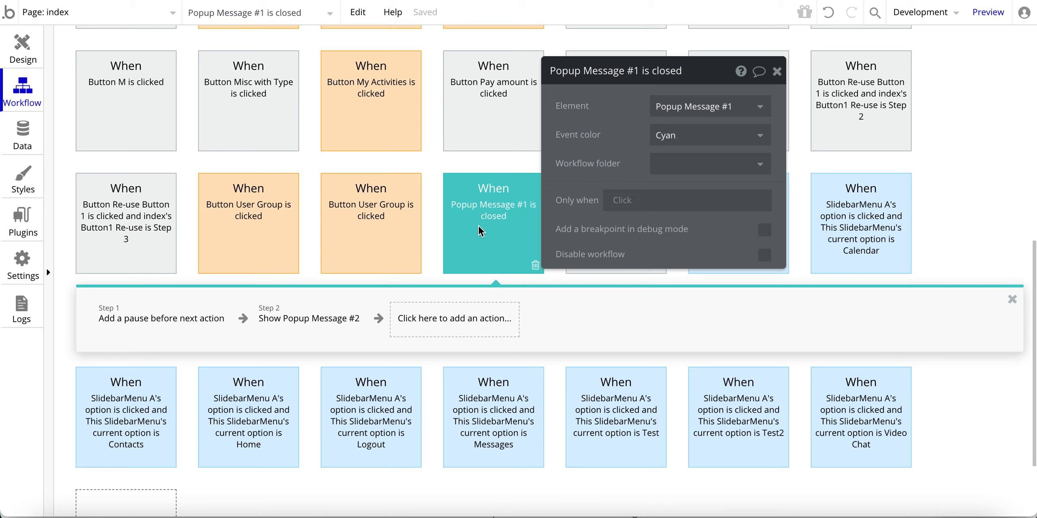
scroll(477, 225, "up", 10)
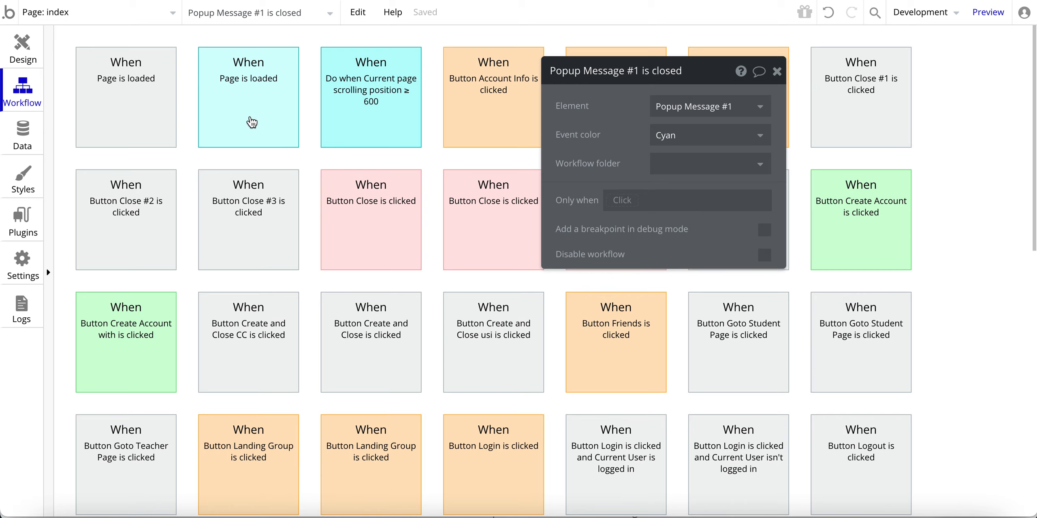
Step: Switch to the running index page preview and close the Welcome to Echo Lake Technologies Page popup
left_click(23, 54)
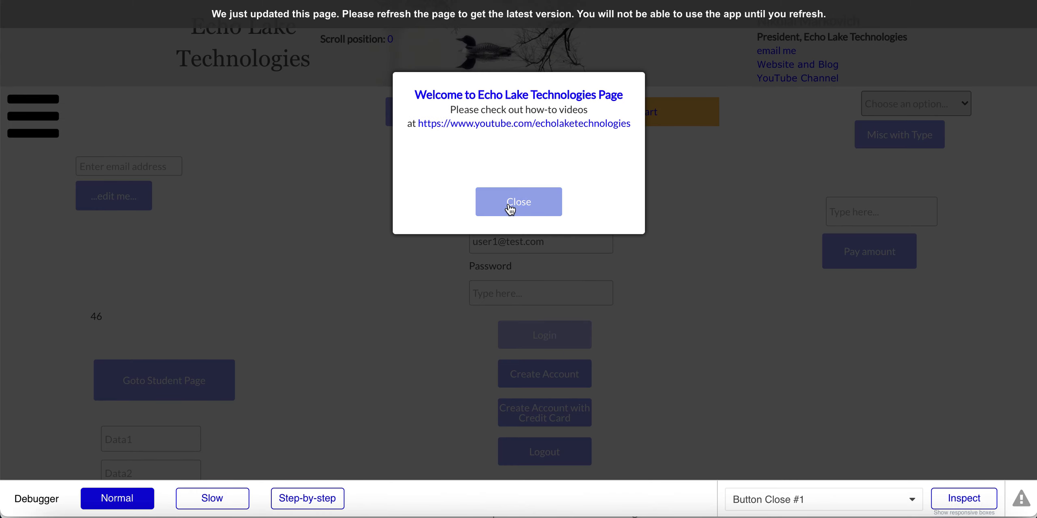
left_click(508, 205)
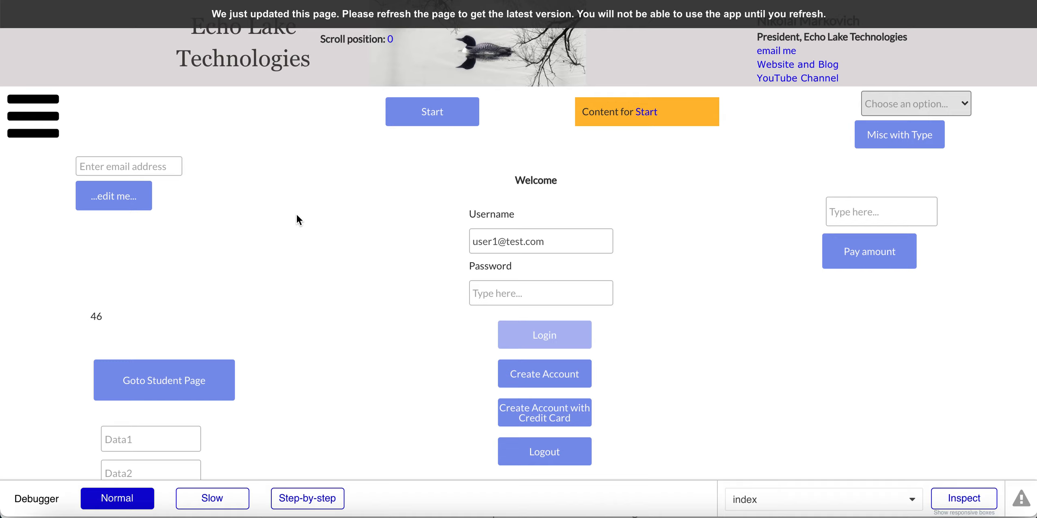